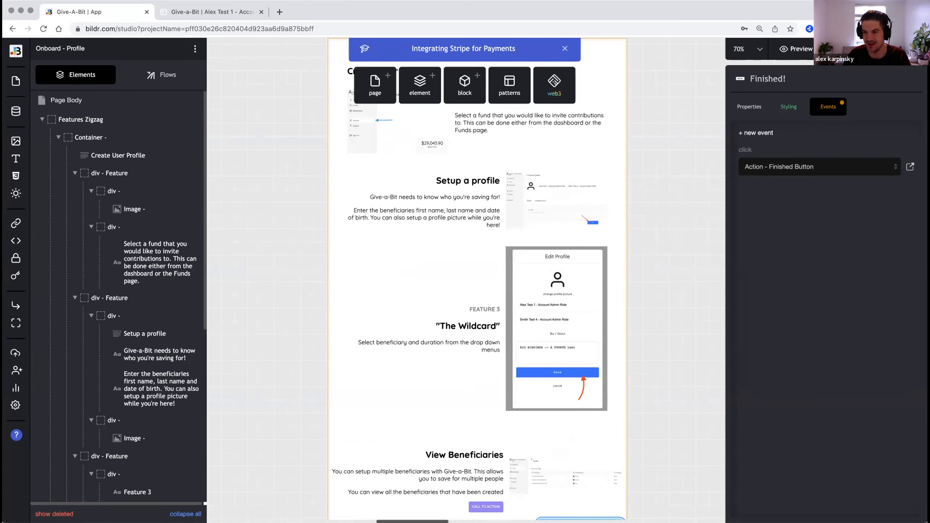
# - Examine the Finished! button's click flow and the data settings of its nested Update User Record - Onboarded flow
pyautogui.scroll(-7, 596, 342)
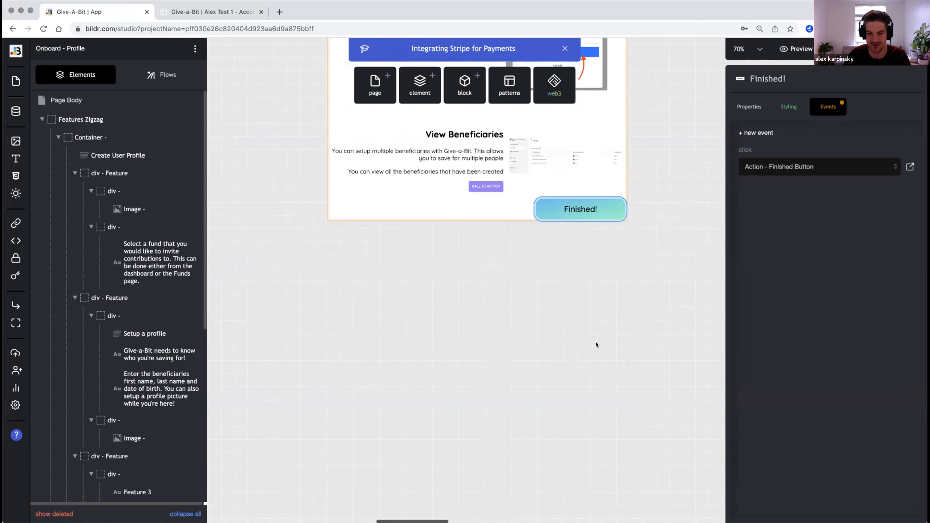
pyautogui.scroll(-9, 595, 342)
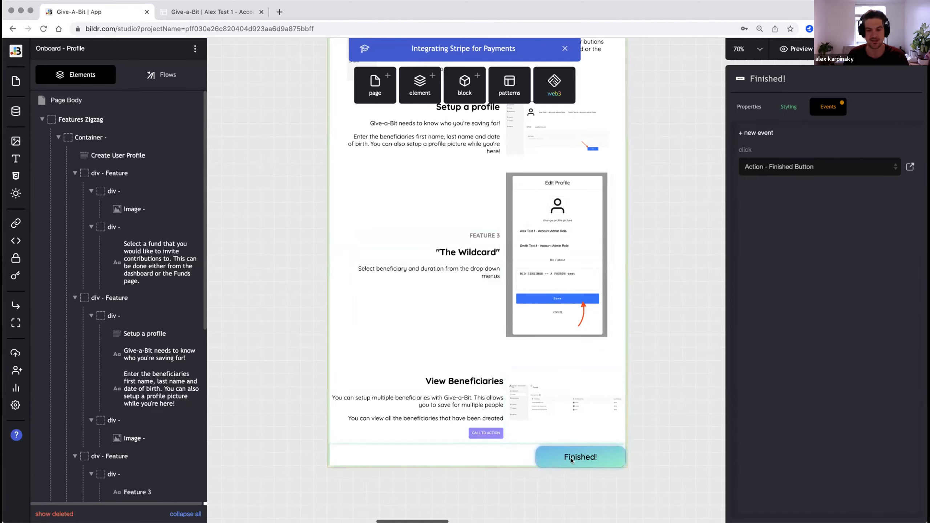
pyautogui.click(909, 167)
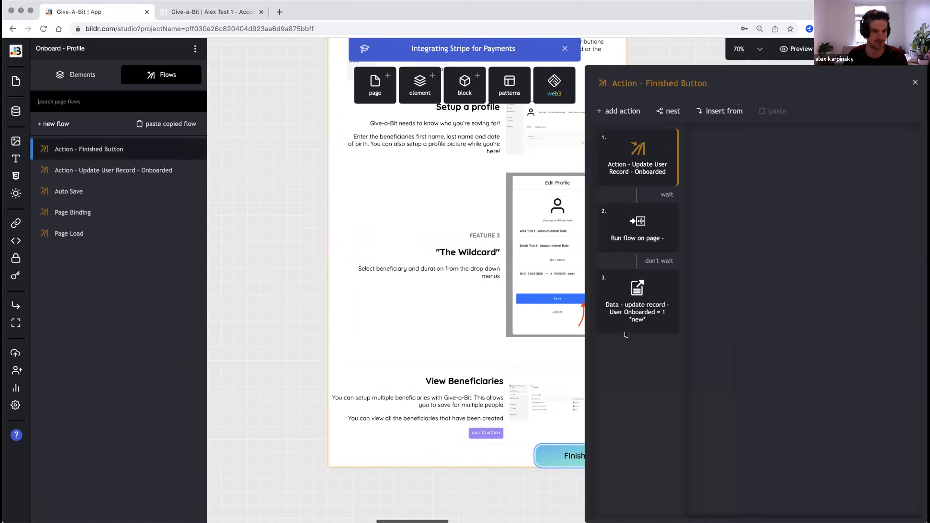
pyautogui.click(624, 173)
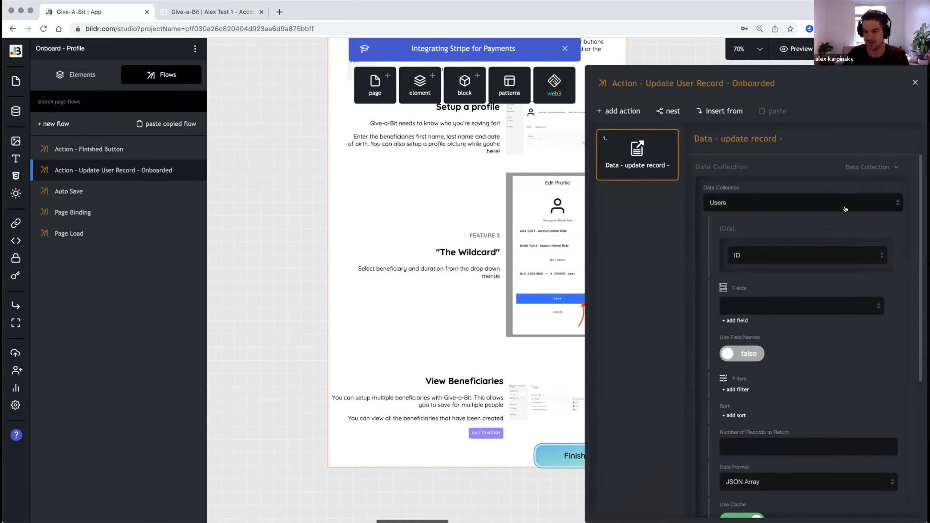
pyautogui.scroll(-3, 846, 209)
pyautogui.scroll(-4, 846, 209)
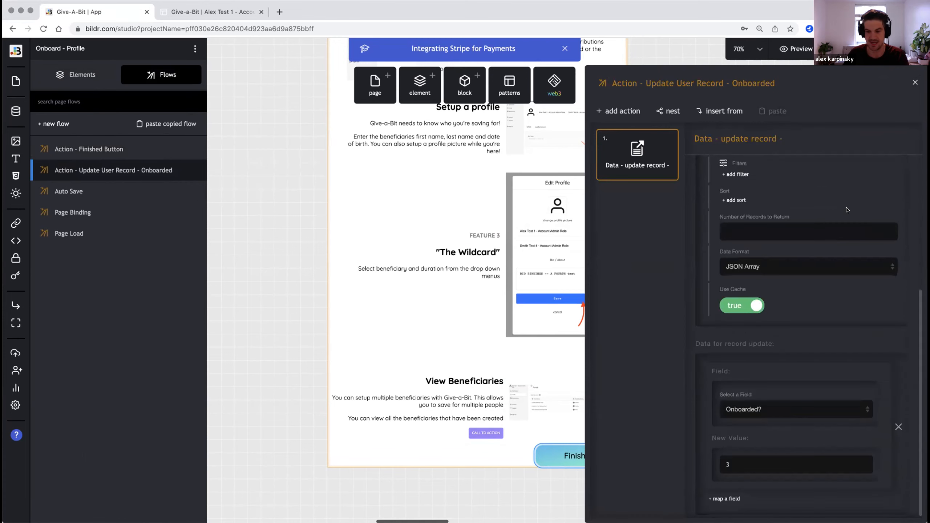
pyautogui.scroll(1, 837, 210)
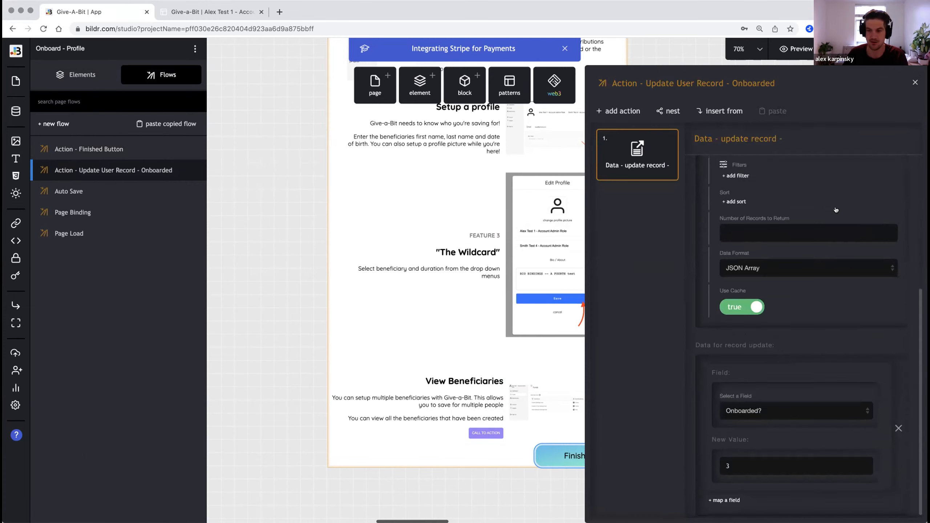
pyautogui.scroll(6, 836, 210)
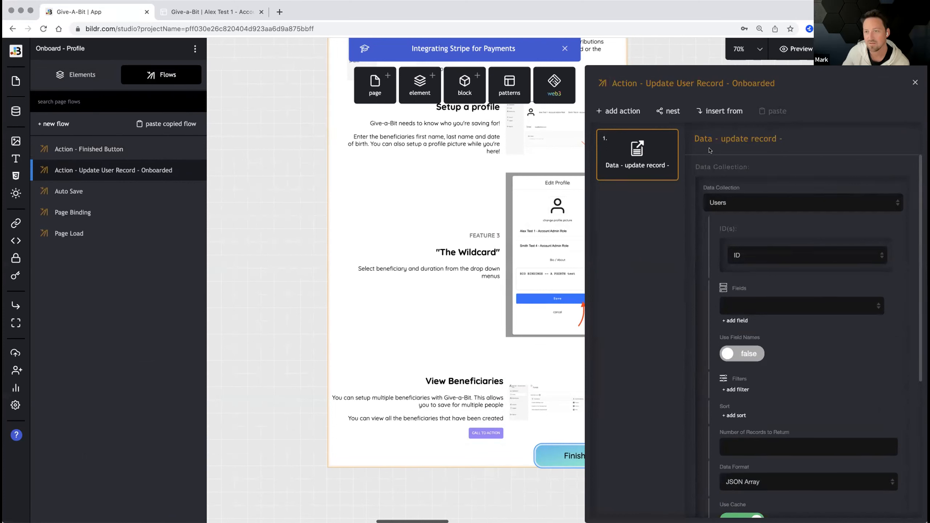
pyautogui.click(916, 83)
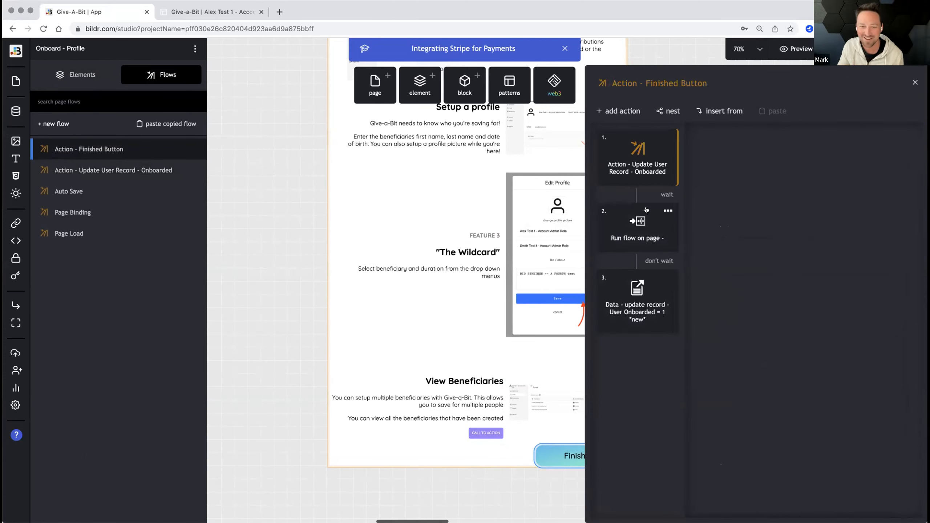
# - In the Update User Record - Onboarded flow, change the update record's Data Collection input type to Data Collections and choose Users
pyautogui.click(647, 169)
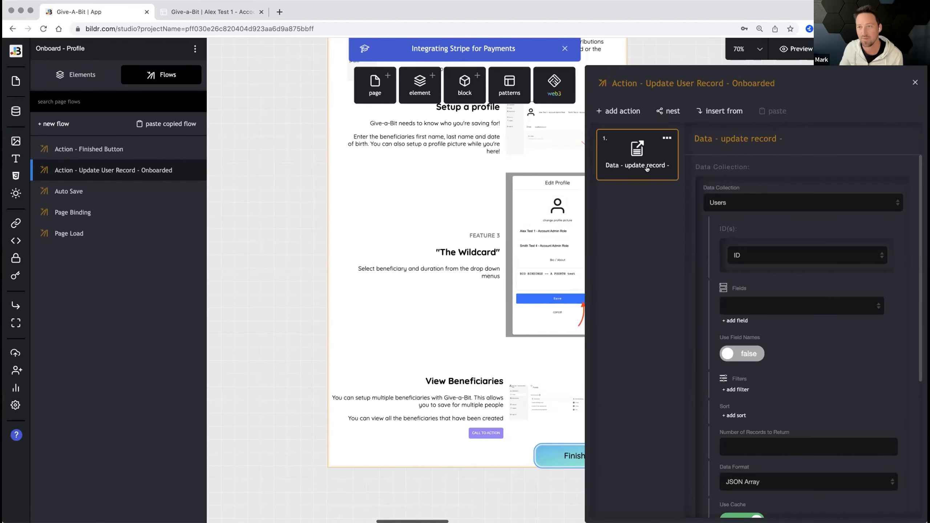
pyautogui.scroll(-3, 730, 201)
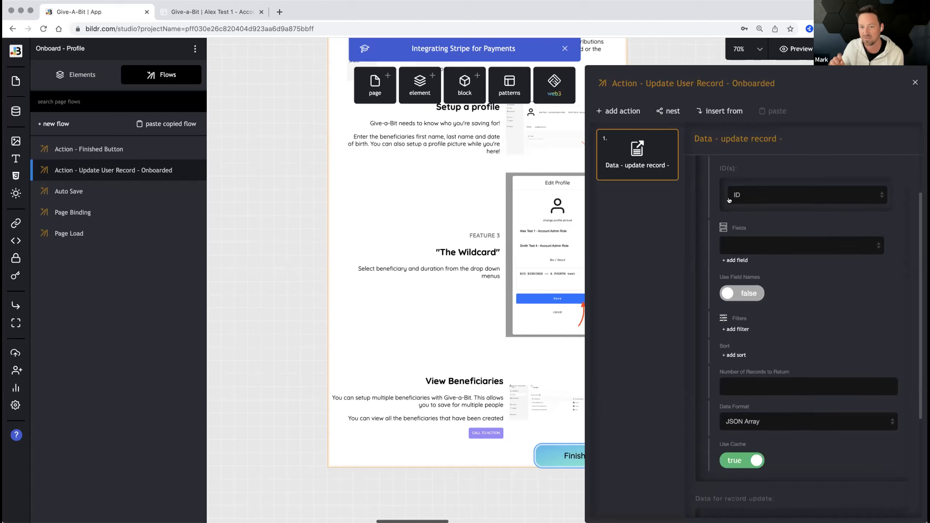
pyautogui.scroll(-3, 729, 201)
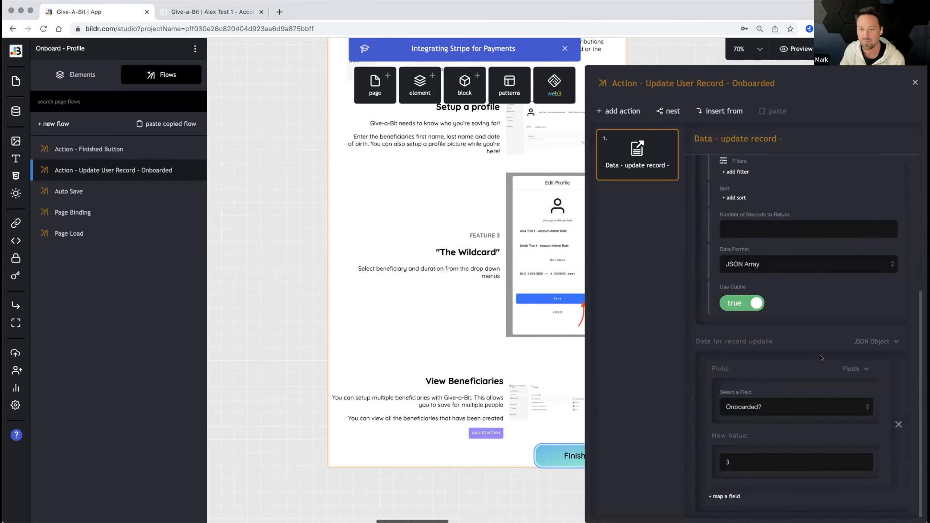
pyautogui.scroll(5, 822, 358)
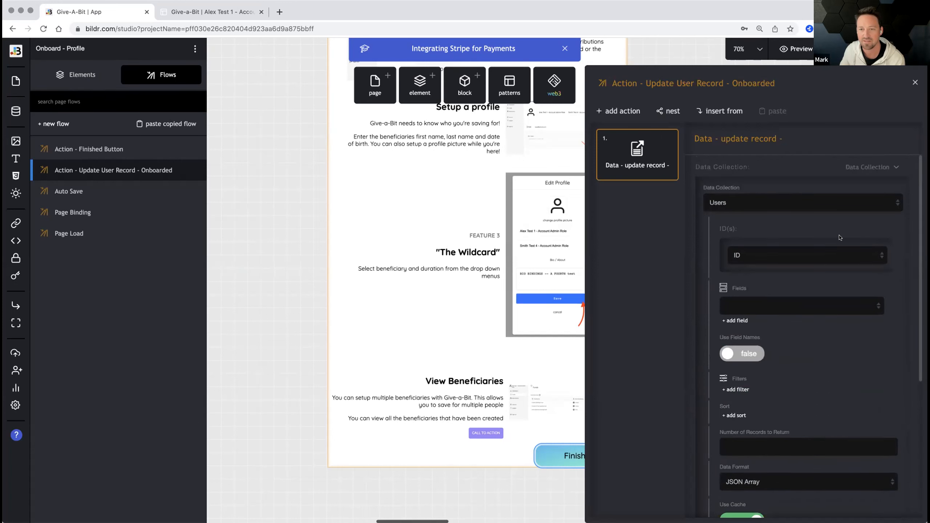
pyautogui.click(862, 167)
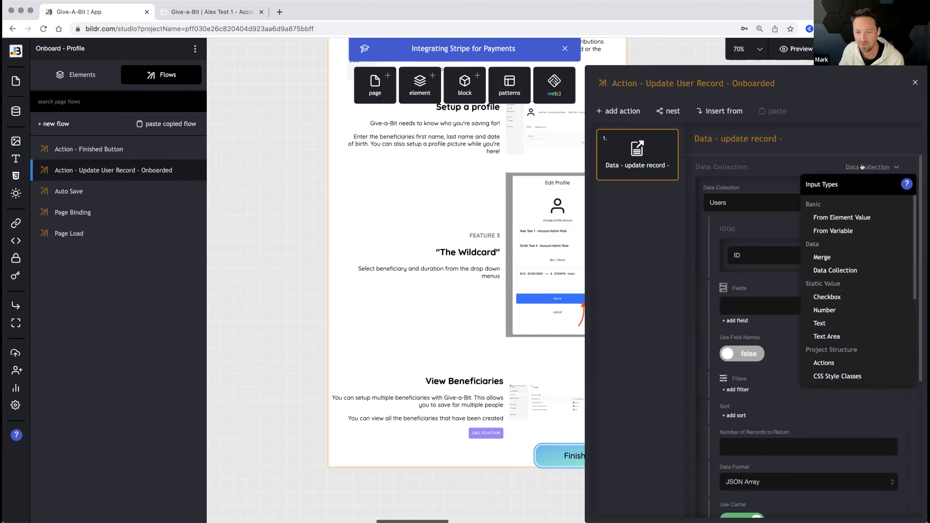
pyautogui.scroll(-5, 870, 229)
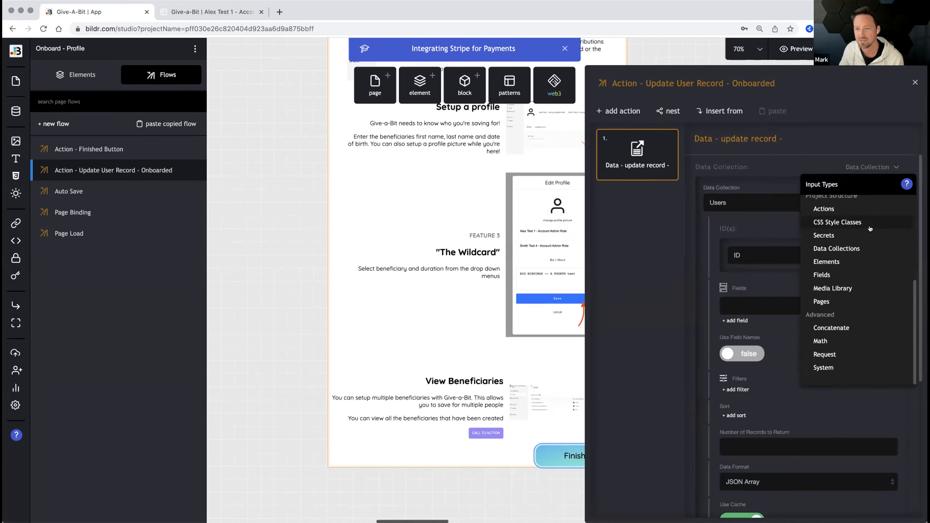
pyautogui.scroll(1, 871, 229)
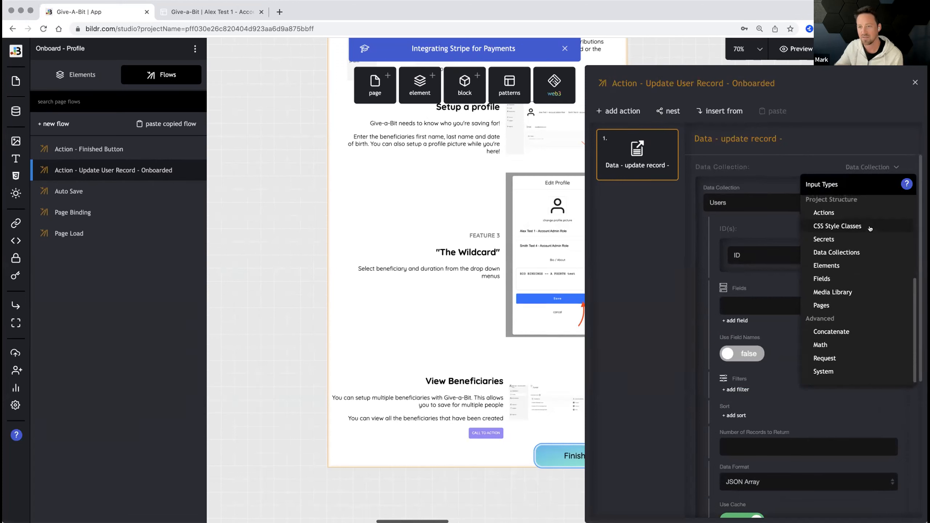
pyautogui.click(857, 253)
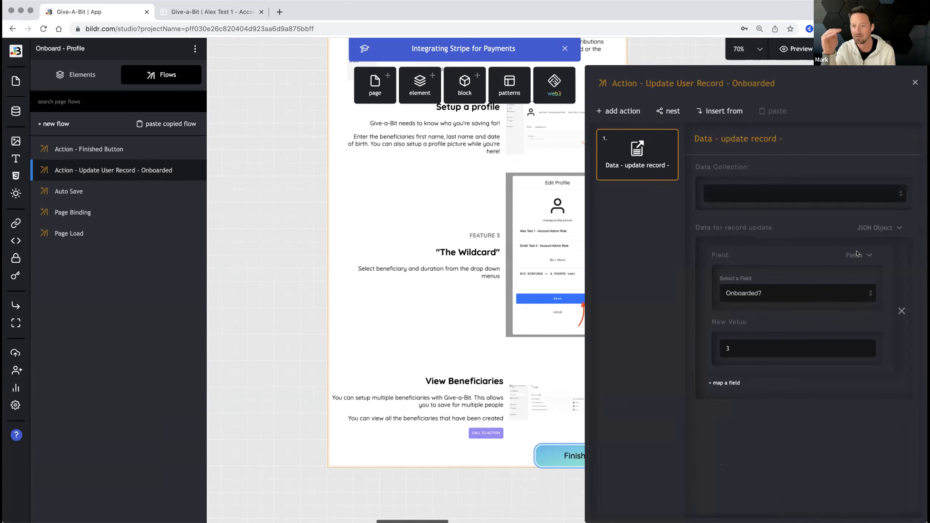
pyautogui.click(860, 194)
pyautogui.click(837, 236)
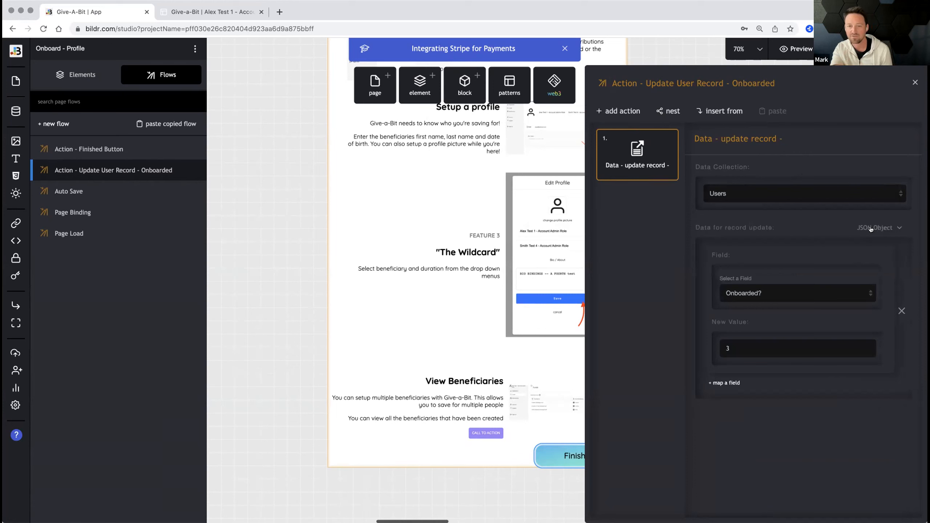
# - Map a second field in the update record's data and select the id field for it
pyautogui.click(725, 383)
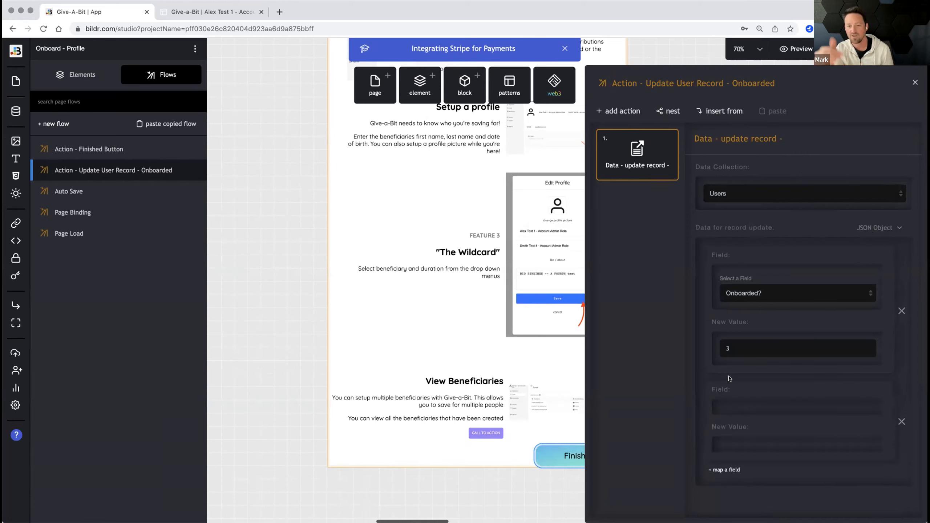
pyautogui.click(855, 389)
pyautogui.scroll(-1, 812, 460)
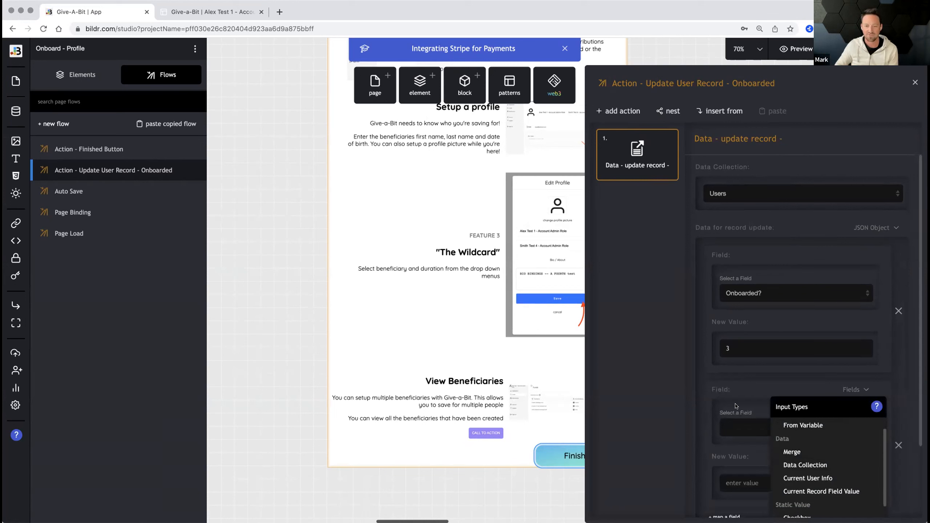
pyautogui.click(737, 432)
pyautogui.click(732, 480)
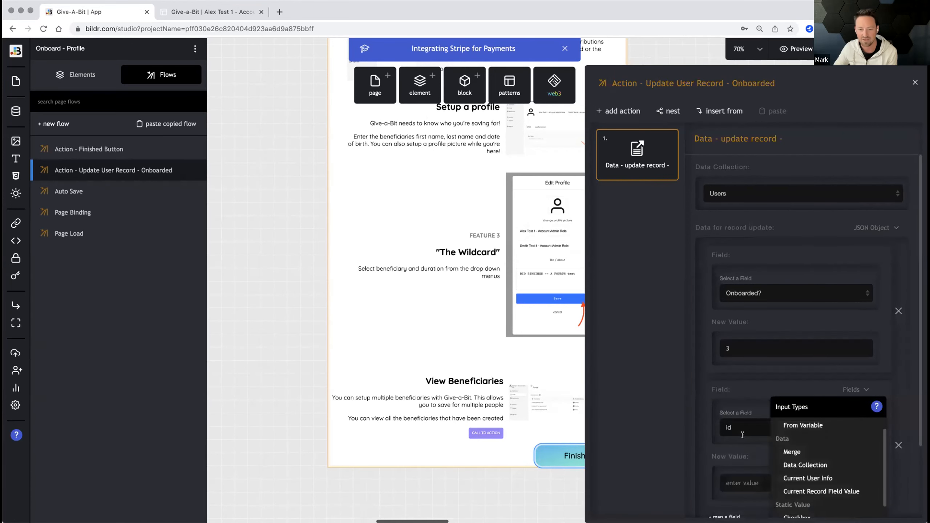
pyautogui.scroll(-2, 742, 435)
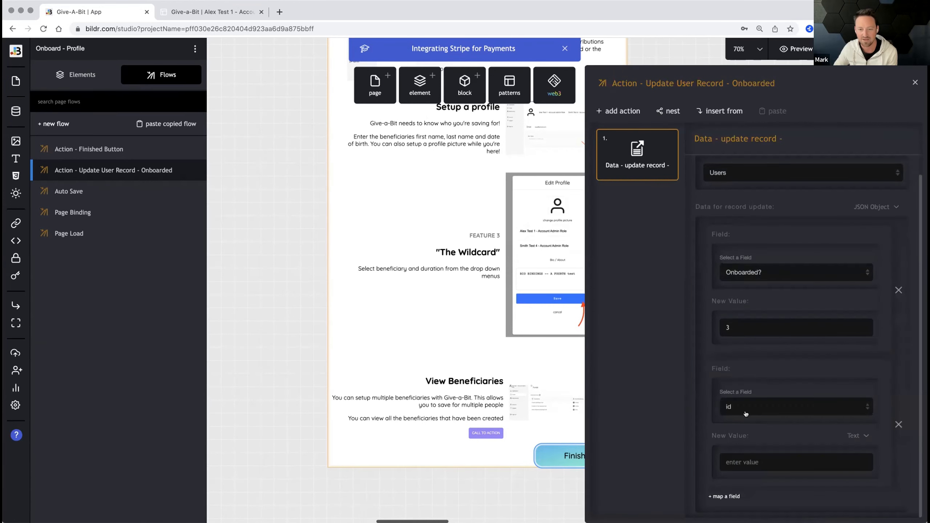
# - Set the id field's new value to the ID from Current User Info and close the Update User Record - Onboarded flow
pyautogui.click(858, 436)
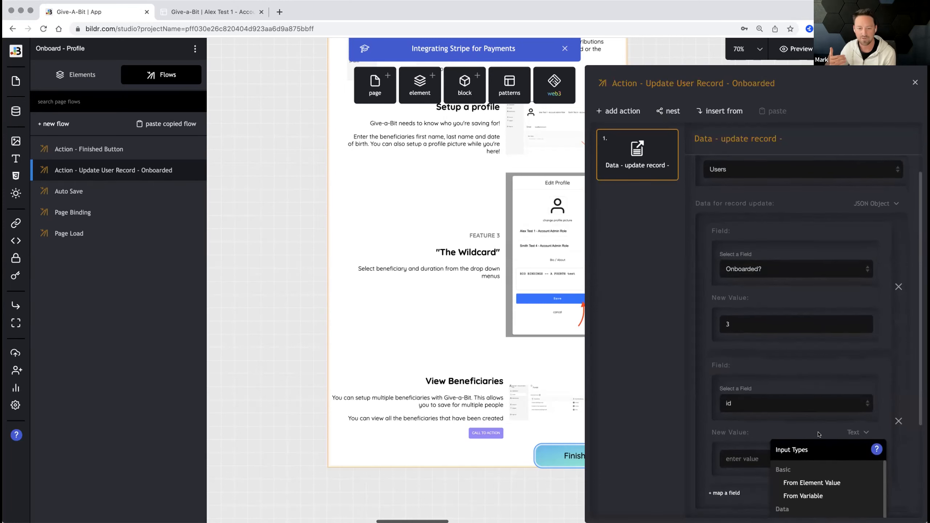
pyautogui.scroll(-2, 820, 434)
pyautogui.click(766, 375)
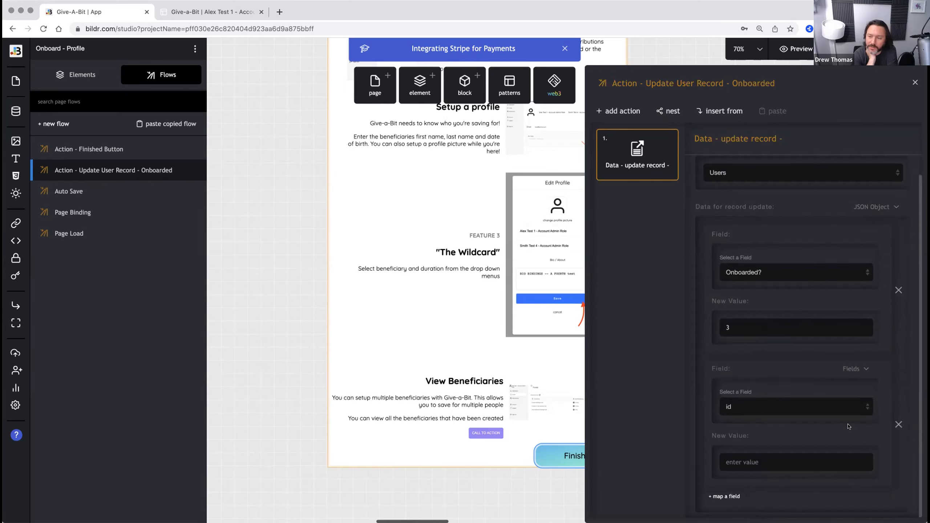
pyautogui.click(858, 436)
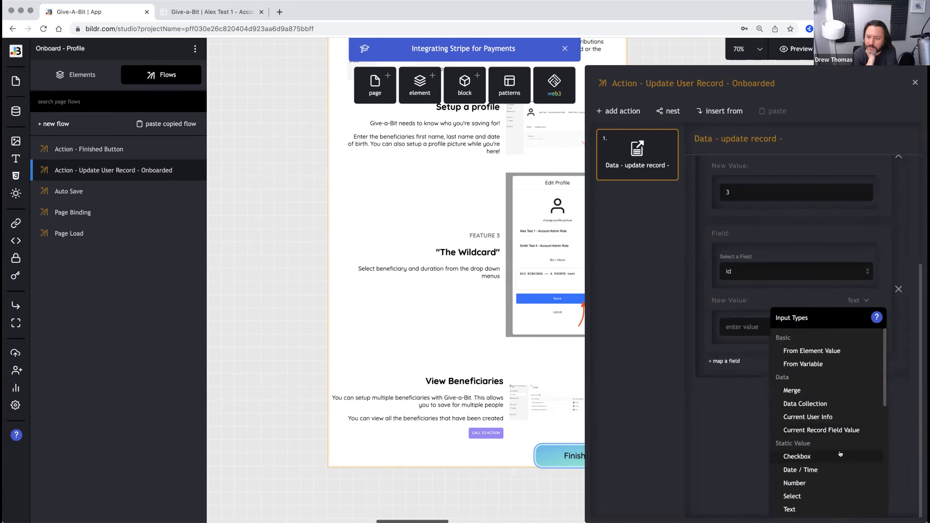
pyautogui.click(836, 418)
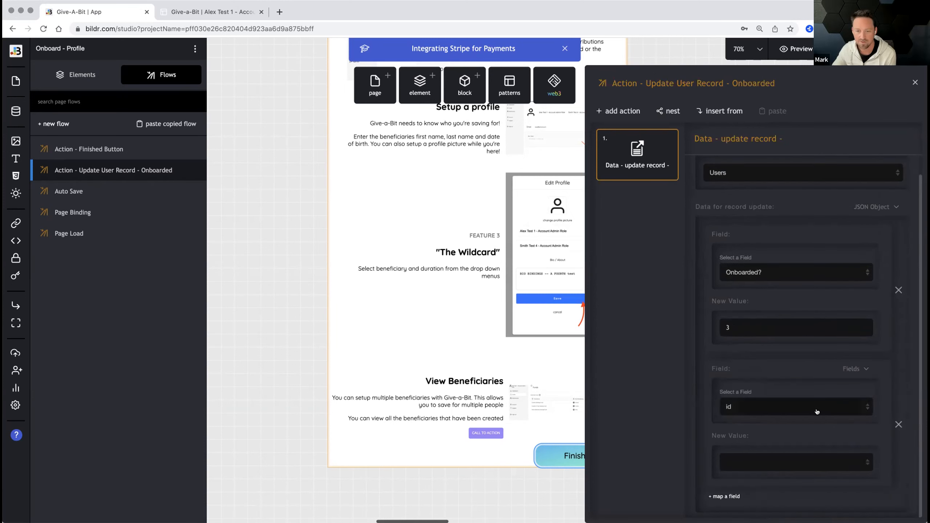
pyautogui.click(820, 461)
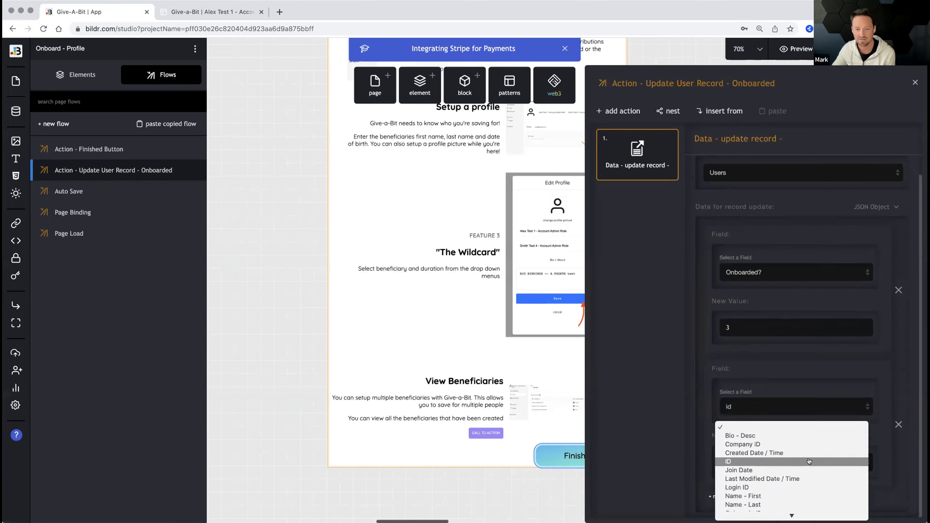
pyautogui.click(808, 461)
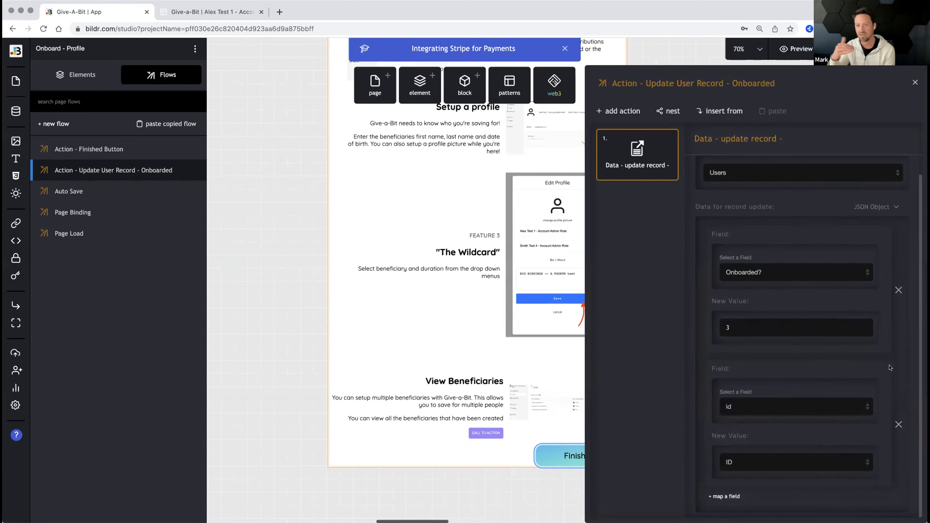
pyautogui.scroll(1, 890, 367)
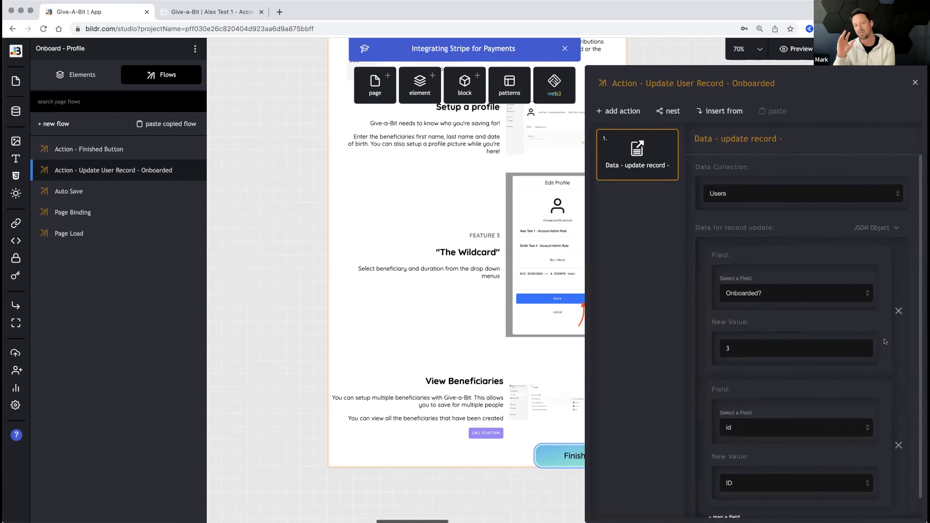
pyautogui.click(915, 83)
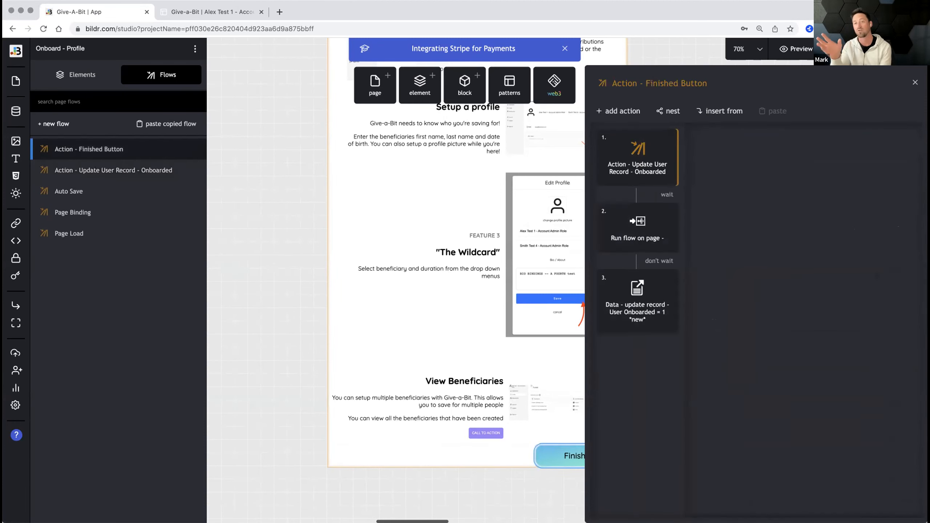
# - Switch to the live Give-a-Bit app, reload it, dismiss the beta notice and reload the page again
pyautogui.click(212, 12)
pyautogui.click(282, 29)
pyautogui.press('Return')
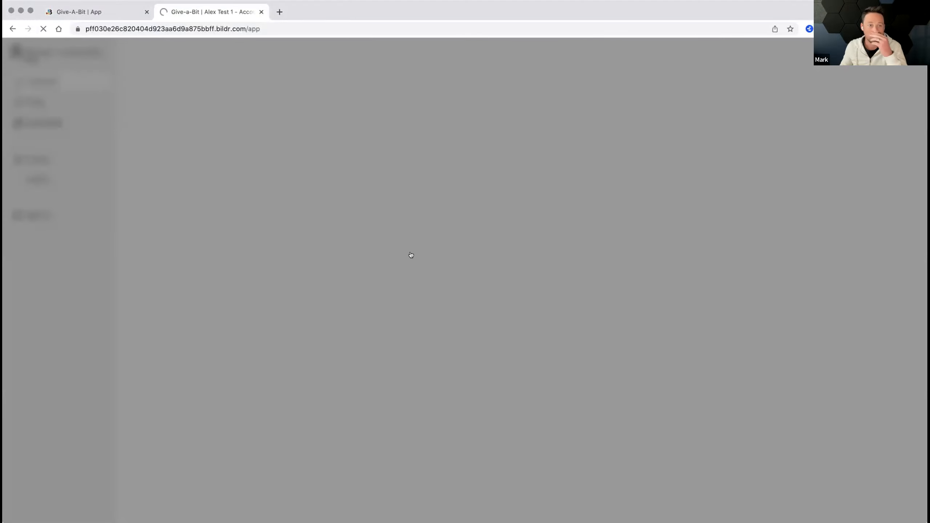
pyautogui.click(492, 476)
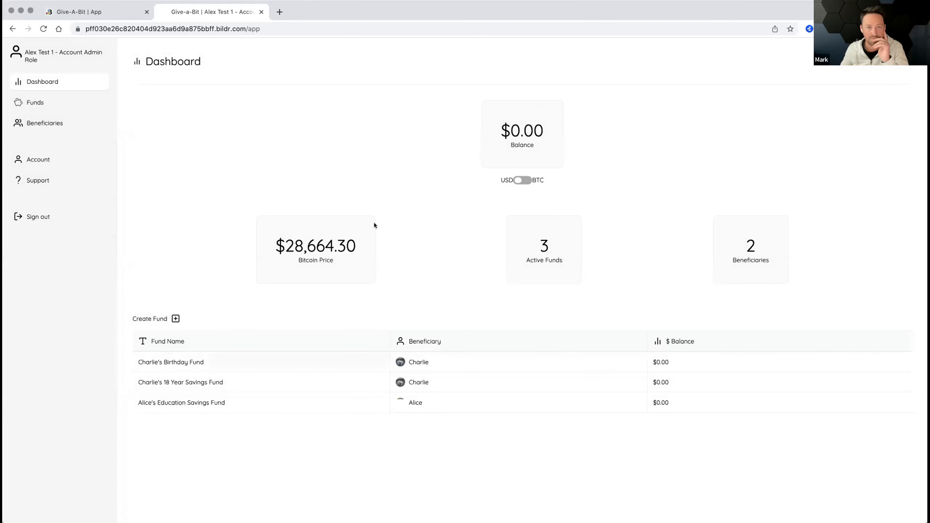
pyautogui.click(261, 29)
pyautogui.press('Return')
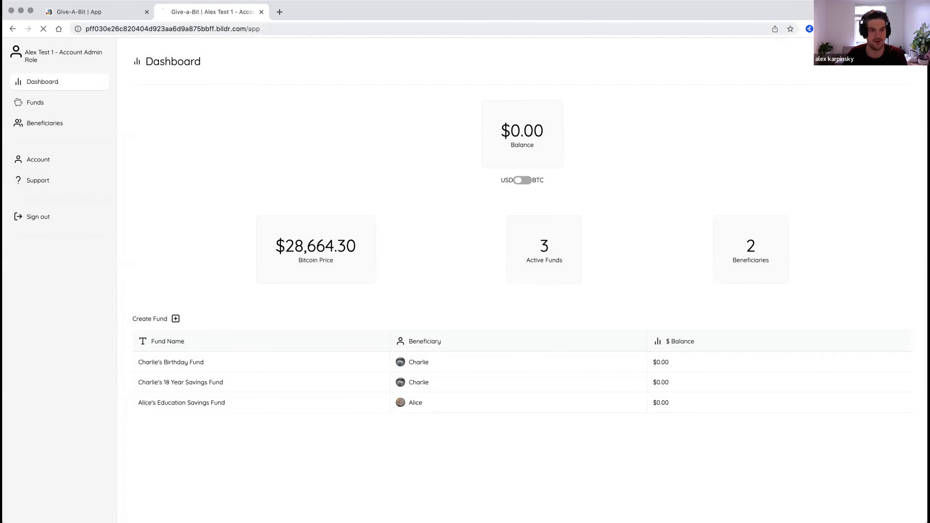
# - Open the project's data collections list in the Bildr studio and return to the live Give-a-Bit app
pyautogui.click(120, 12)
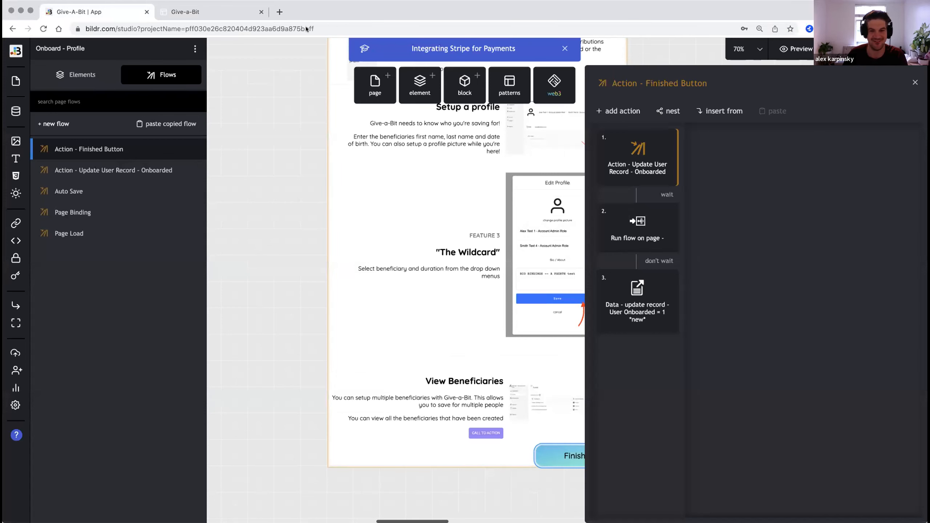
pyautogui.click(15, 112)
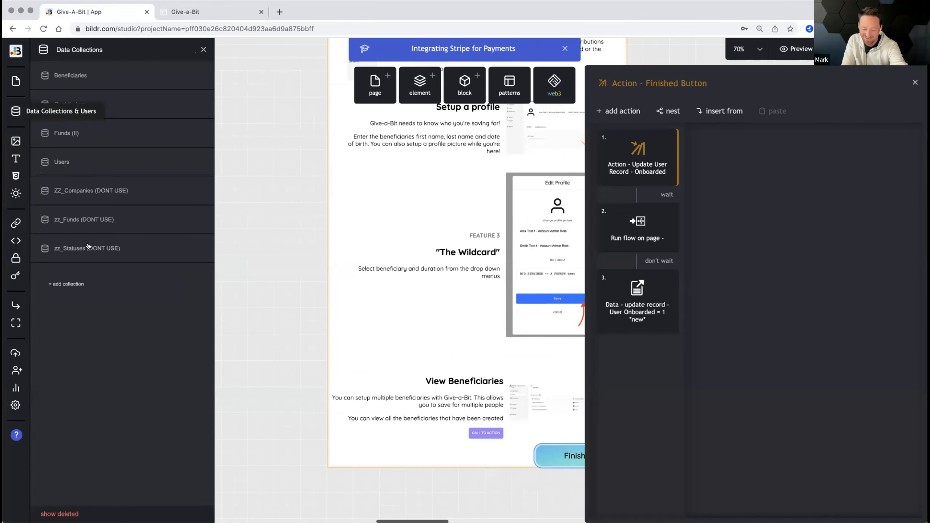
pyautogui.click(219, 14)
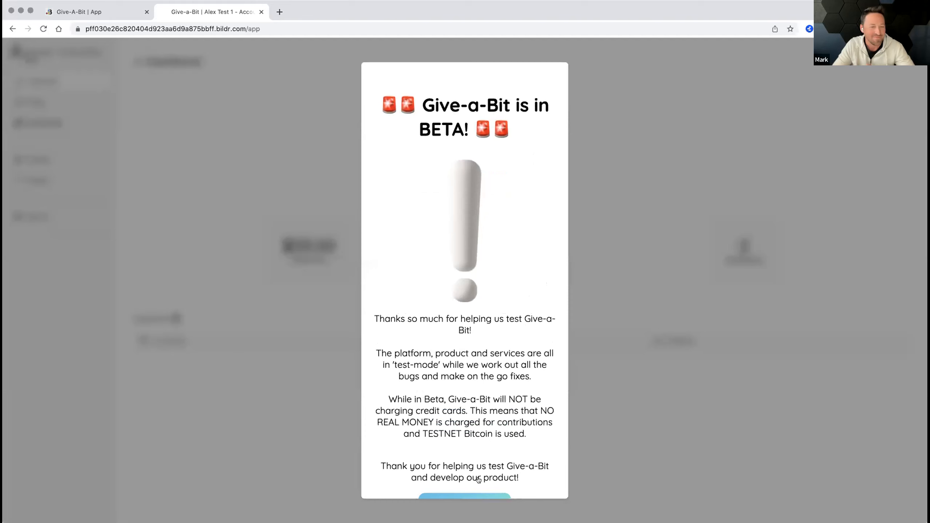
# - Dismiss the beta notice in the live Give-a-Bit app and advance past the first page of the onboarding guide
pyautogui.scroll(-1, 476, 459)
pyautogui.click(476, 477)
pyautogui.scroll(-1, 525, 389)
pyautogui.scroll(-1, 524, 431)
pyautogui.click(525, 494)
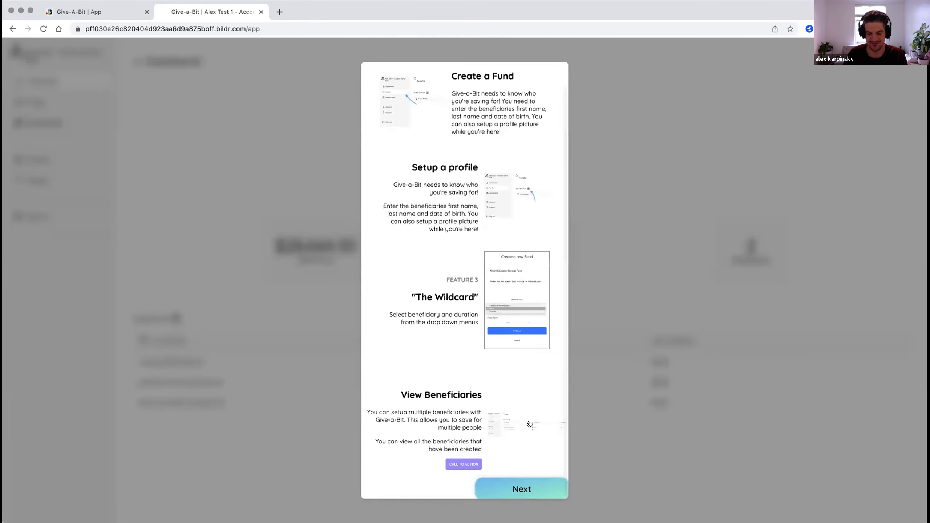
# - Advance to the last onboarding page, finish the onboarding guide and reload the live app
pyautogui.scroll(-1, 525, 436)
pyautogui.scroll(-2, 525, 474)
pyautogui.click(526, 493)
pyautogui.scroll(-1, 523, 445)
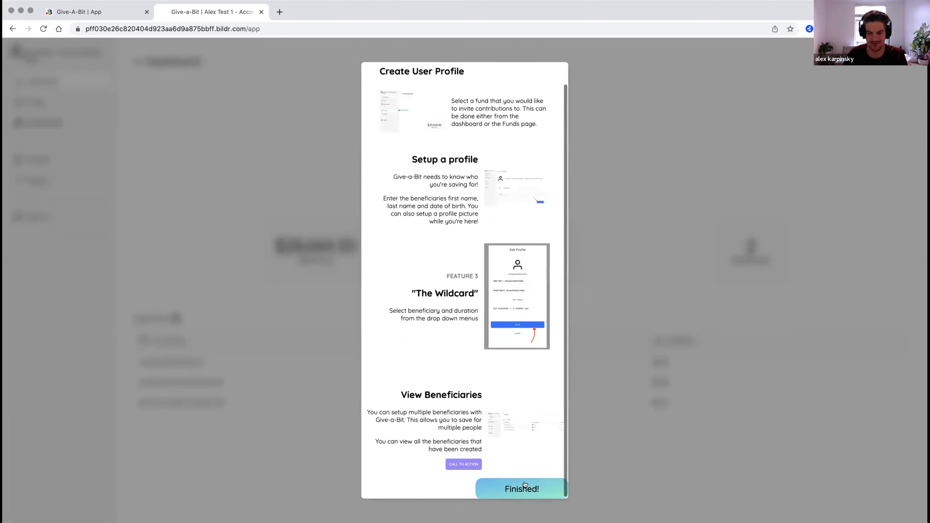
pyautogui.click(521, 489)
pyautogui.click(449, 28)
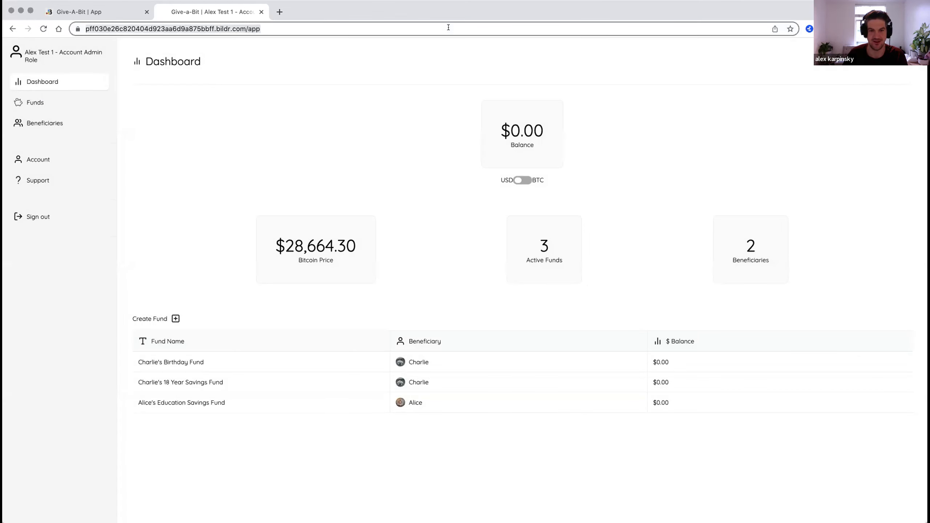
pyautogui.press('Return')
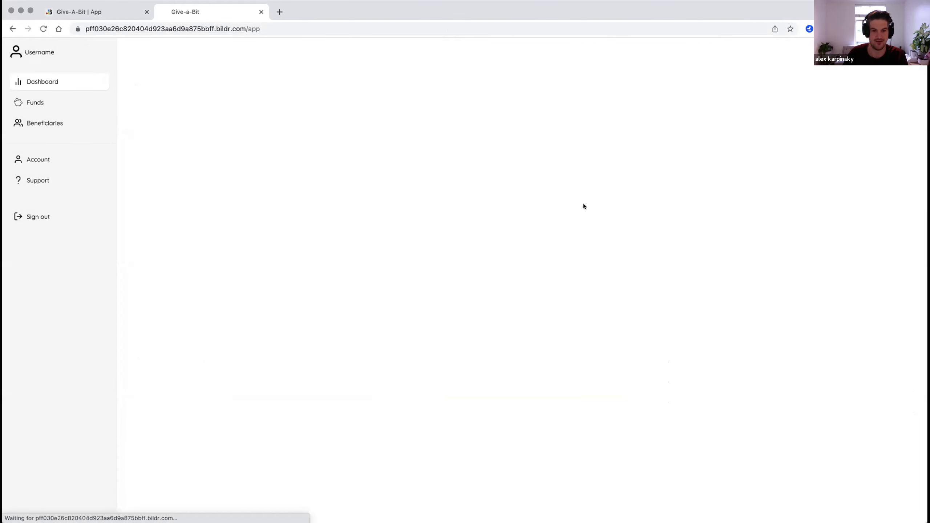
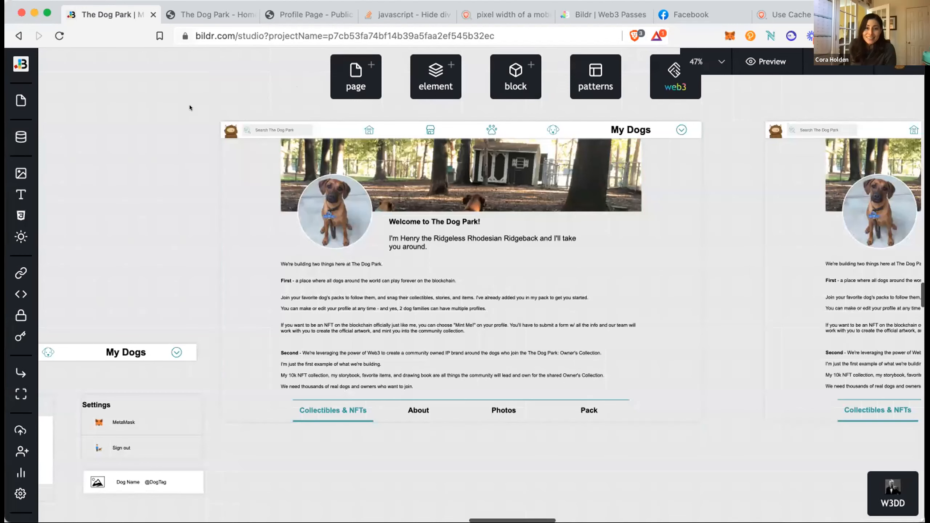
# - Open The Dog Park - Home page in the Bildr studio as a live preview at the /thedogpark route
pyautogui.hscroll(-10, 224, 206)
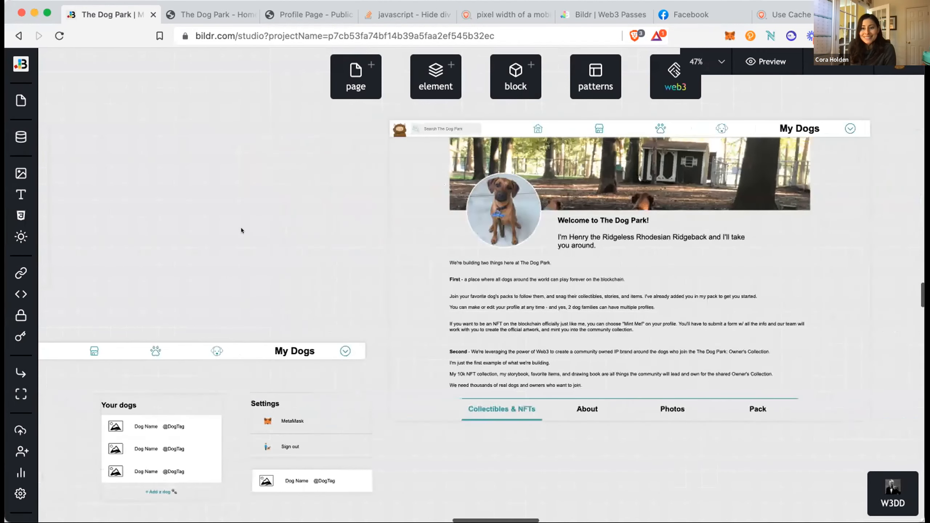
pyautogui.hscroll(-5, 241, 230)
pyautogui.scroll(-6, 273, 219)
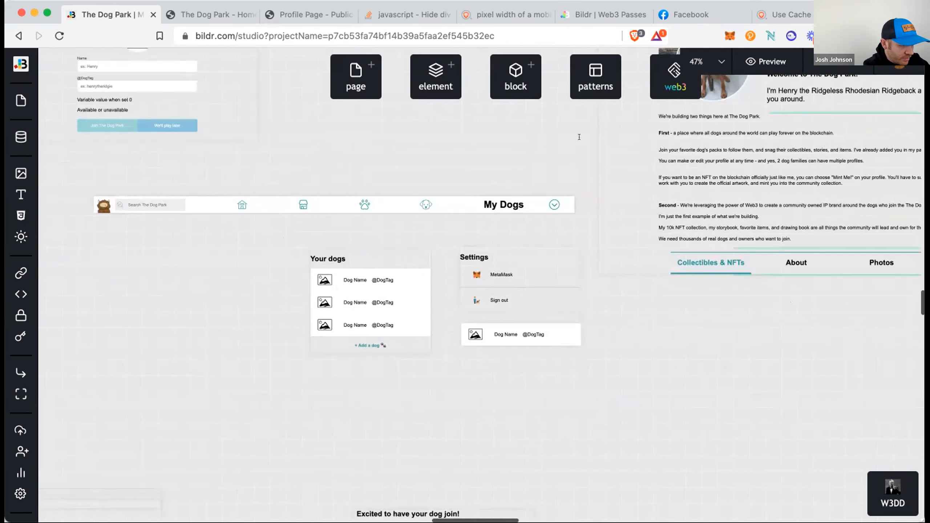
pyautogui.scroll(5, 538, 147)
pyautogui.hscroll(7, 558, 147)
pyautogui.hscroll(10, 586, 143)
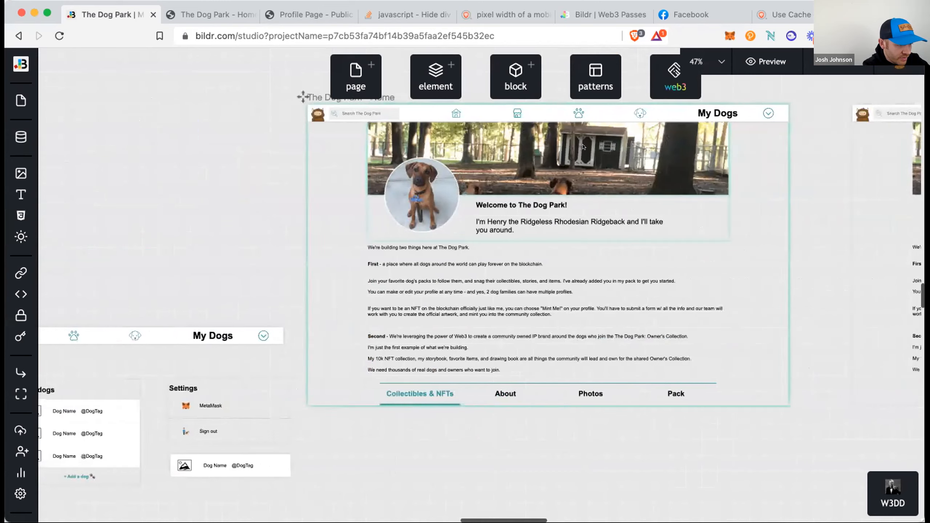
pyautogui.click(621, 137)
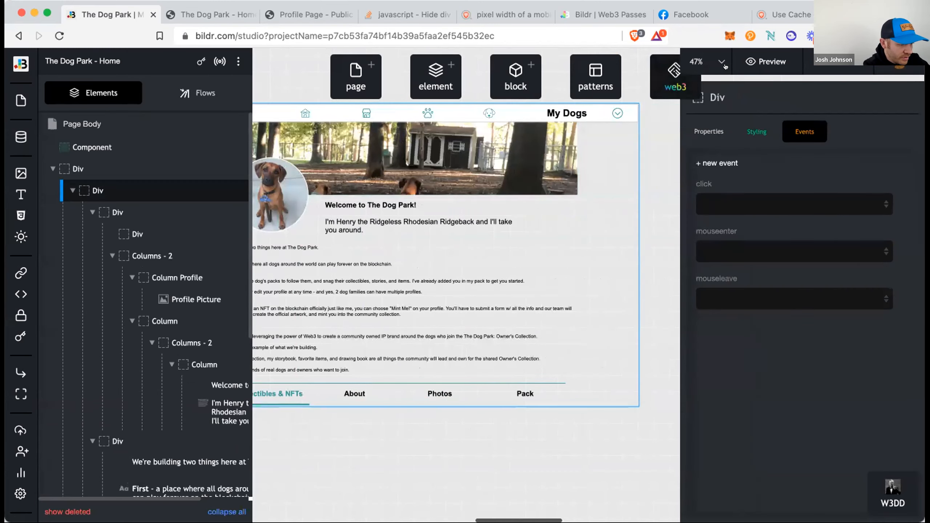
pyautogui.click(748, 61)
pyautogui.scroll(-1, 727, 127)
pyautogui.scroll(-8, 728, 128)
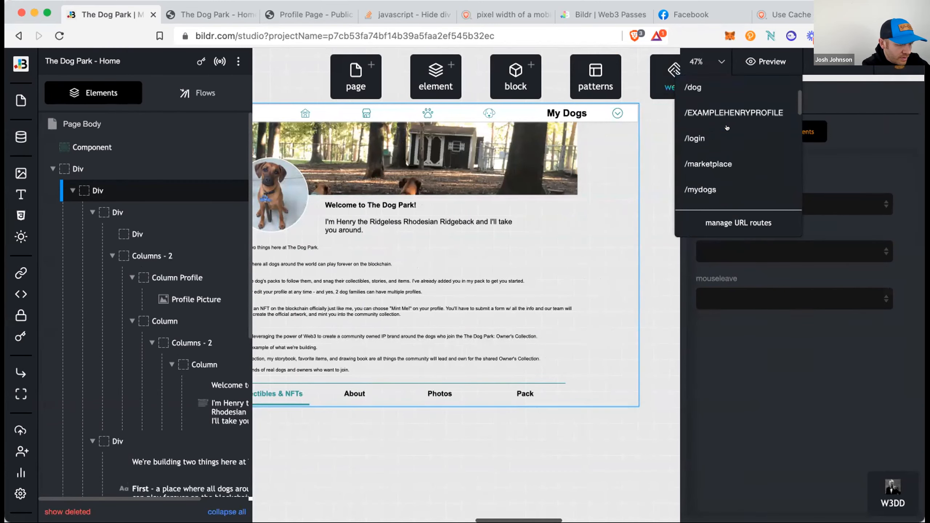
pyautogui.scroll(-6, 727, 141)
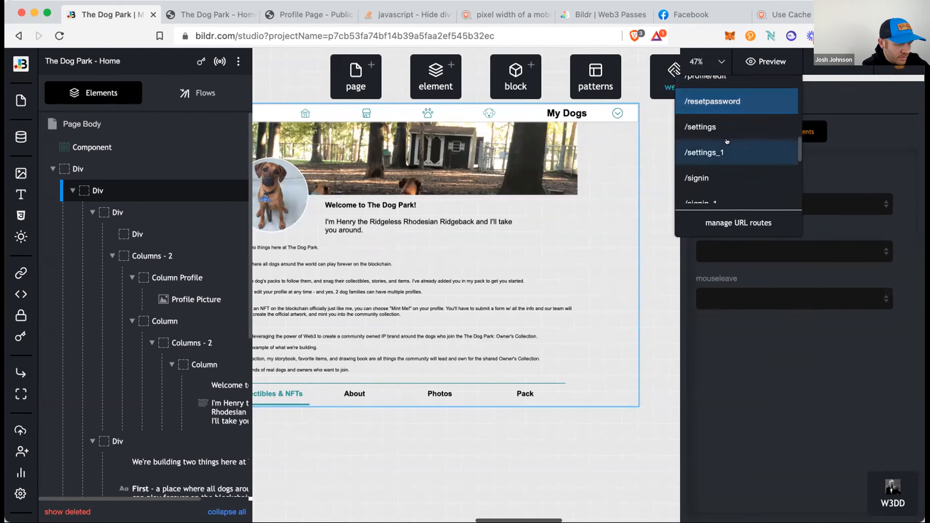
pyautogui.click(727, 118)
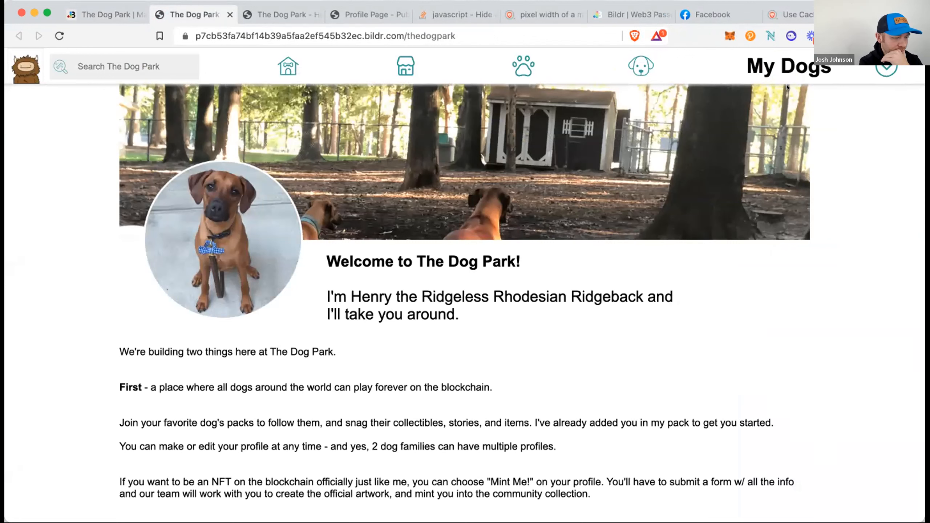
# - Start adding a dog from the My Dogs list and upload a profile photo for it
pyautogui.click(786, 69)
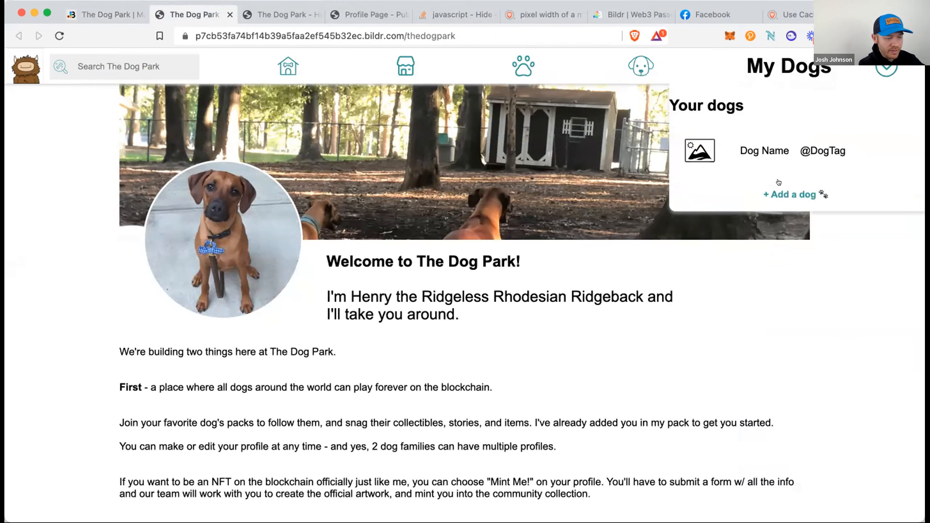
pyautogui.click(767, 194)
pyautogui.click(460, 290)
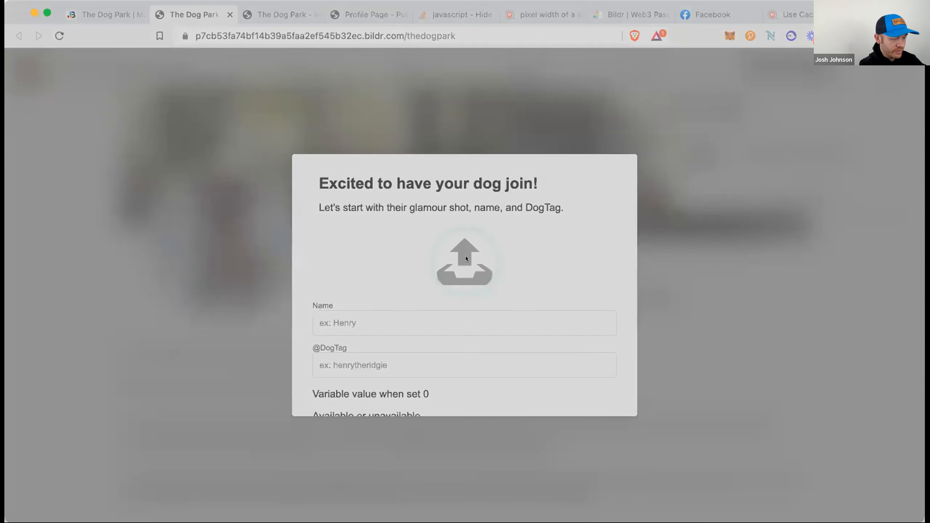
pyautogui.click(664, 409)
# - Enter henry as the new dog's name and joshjosh as its DogTag
pyautogui.scroll(-2, 436, 292)
pyautogui.write('henry')
pyautogui.click(406, 304)
pyautogui.write('josjo')
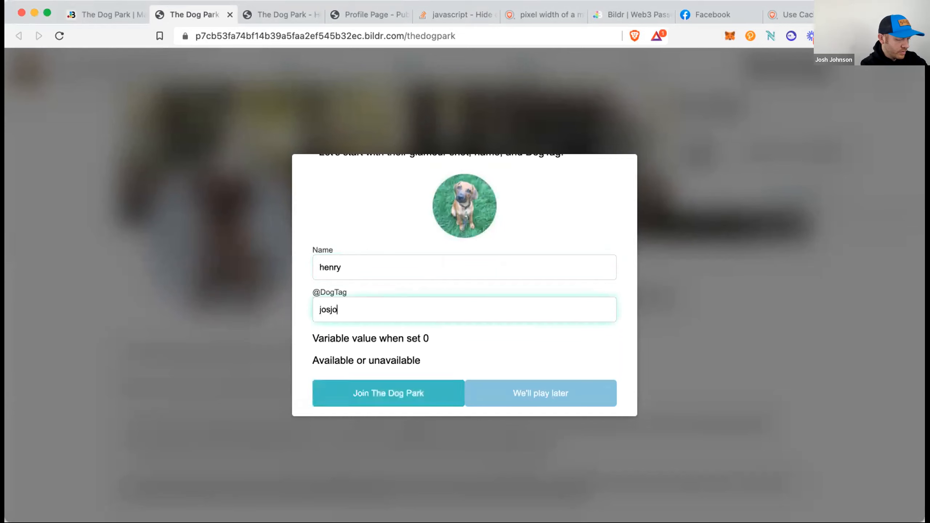
pyautogui.write('josh')
# - Submit the new dog to The Dog Park, then reload the page to check the My Dogs list
pyautogui.click(391, 389)
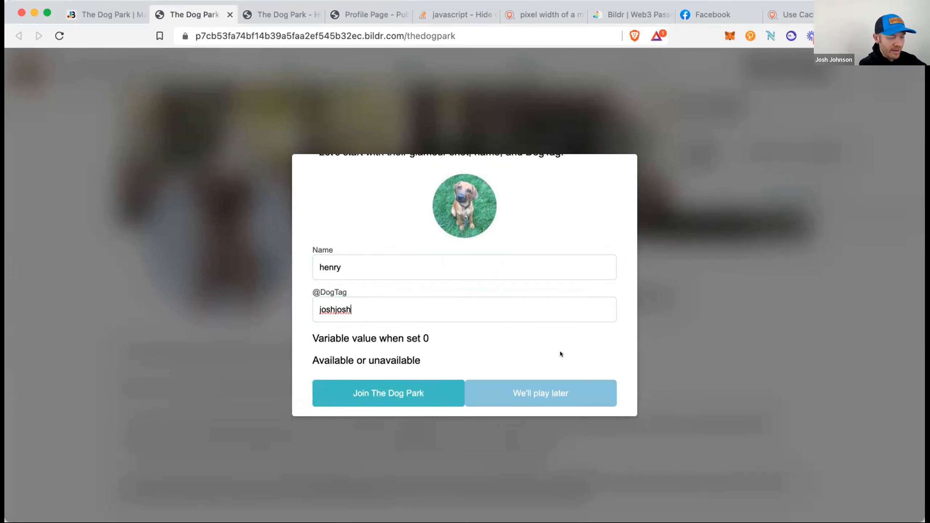
pyautogui.scroll(-1, 560, 351)
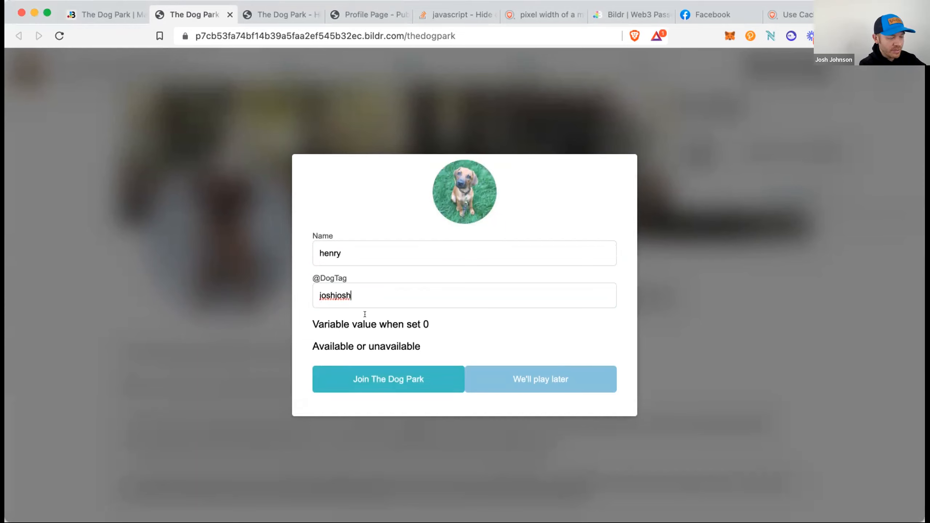
pyautogui.click(363, 295)
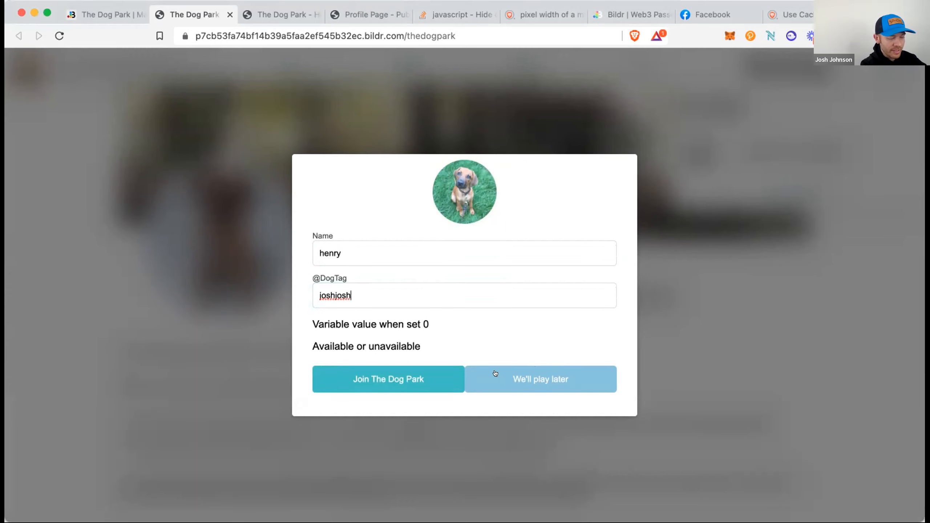
pyautogui.click(422, 374)
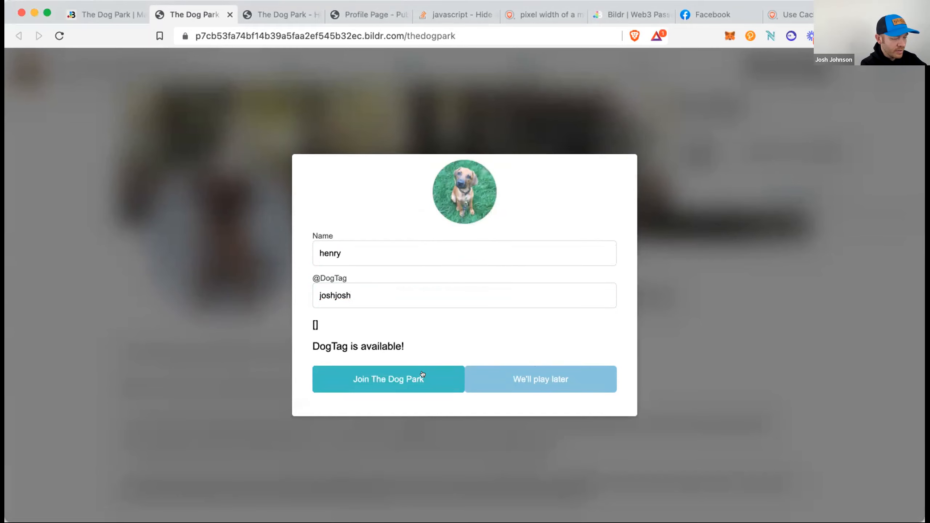
pyautogui.click(423, 374)
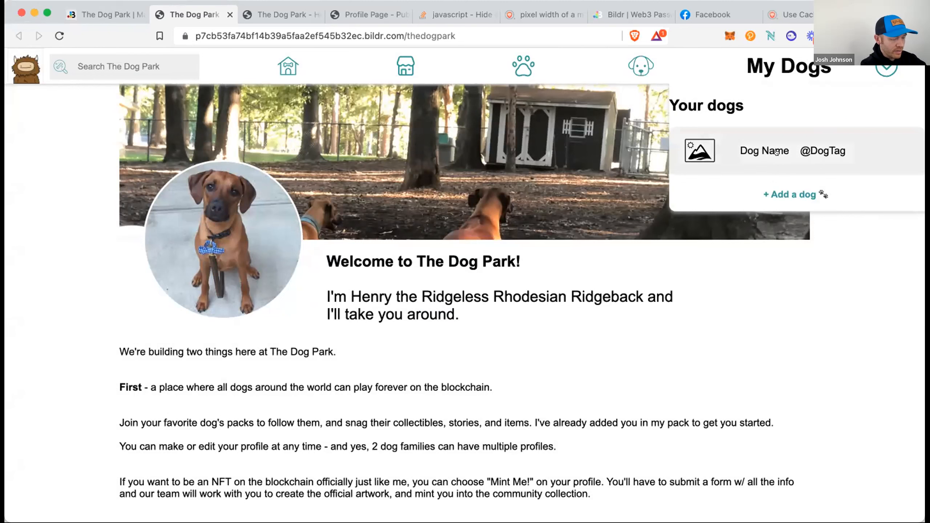
pyautogui.click(791, 128)
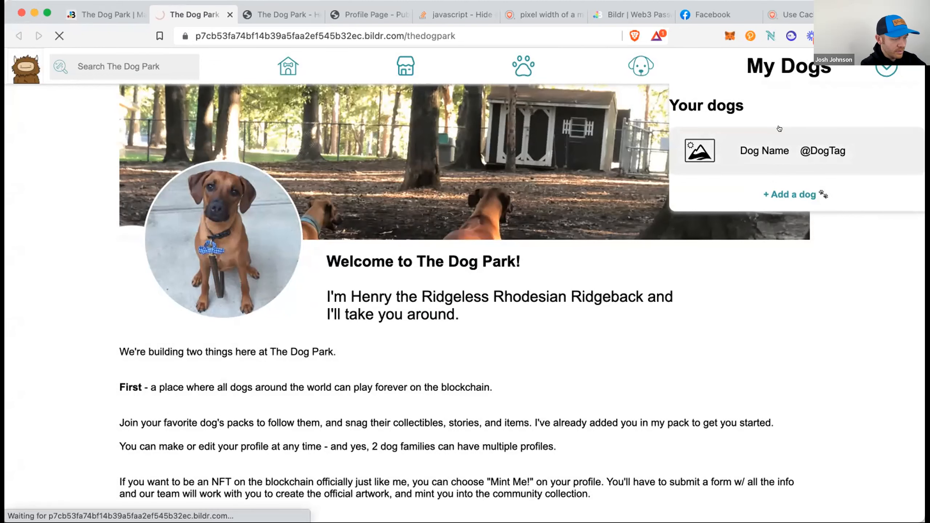
pyautogui.click(801, 69)
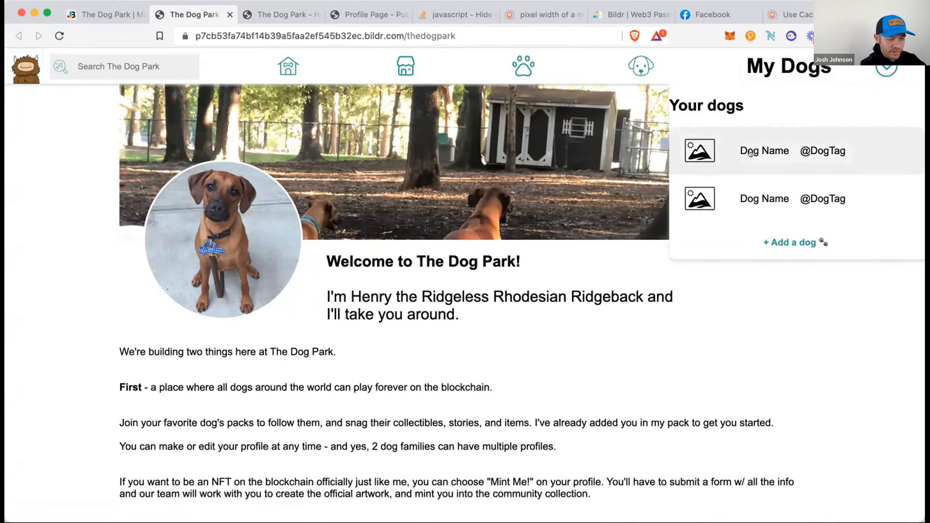
# - Return to the Bildr studio and inspect the Dog Row component below Settings on the canvas
pyautogui.click(106, 14)
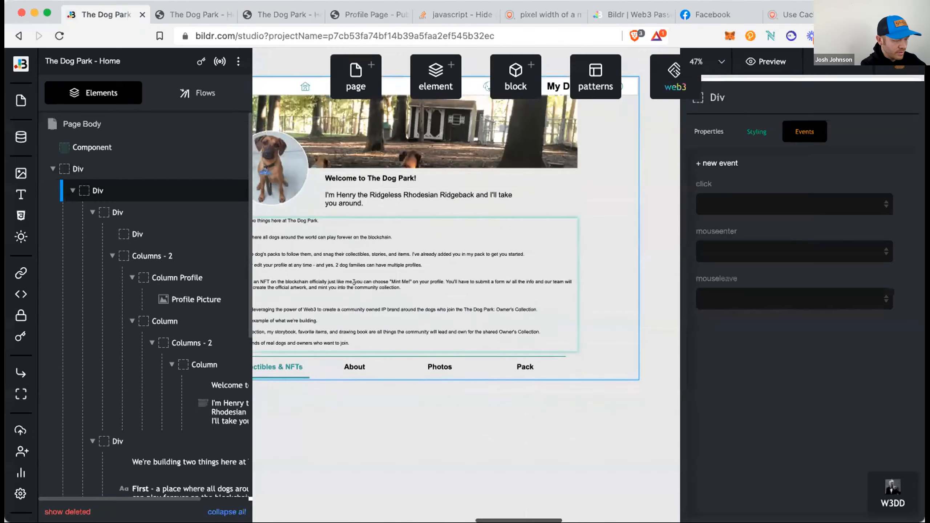
pyautogui.scroll(-15, 354, 282)
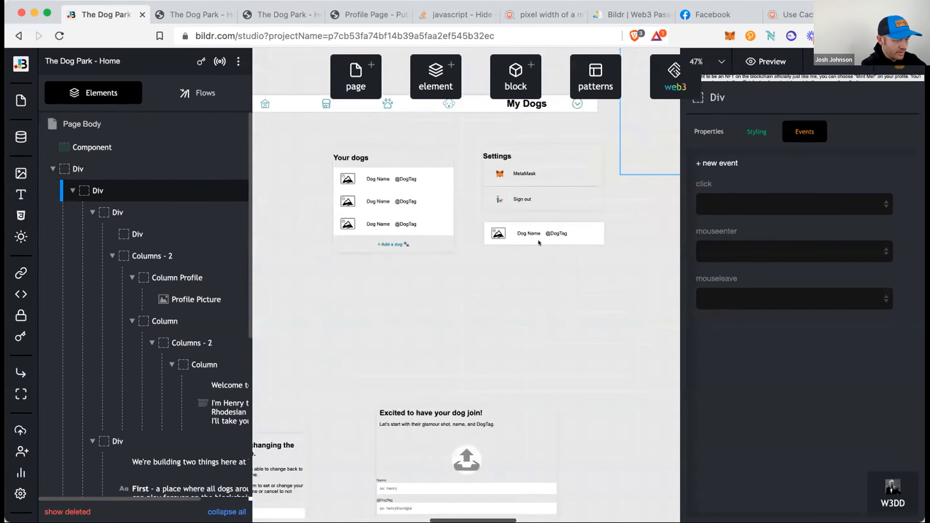
pyautogui.click(538, 242)
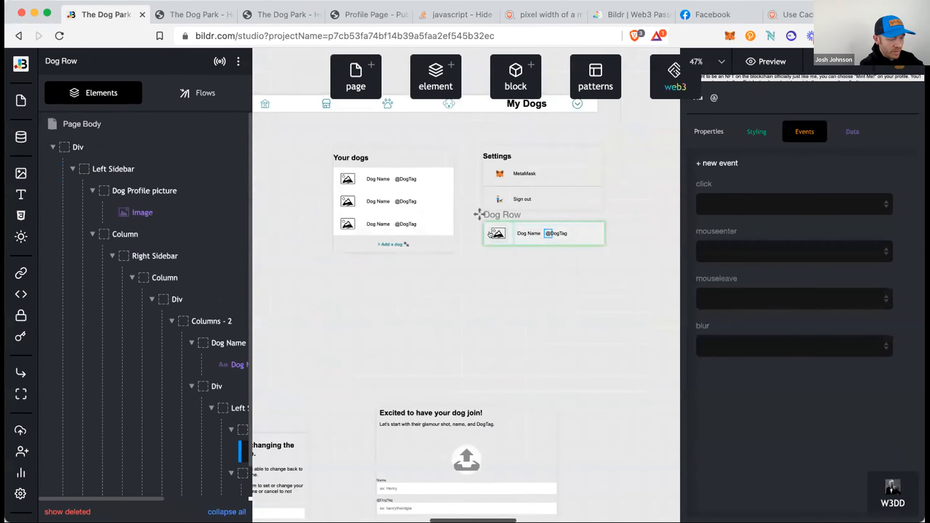
pyautogui.hscroll(2, 522, 232)
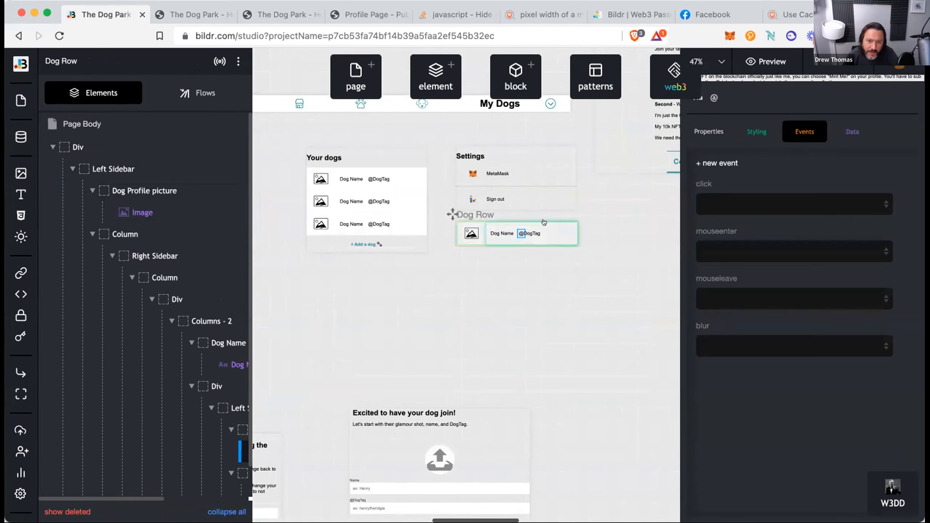
pyautogui.click(509, 257)
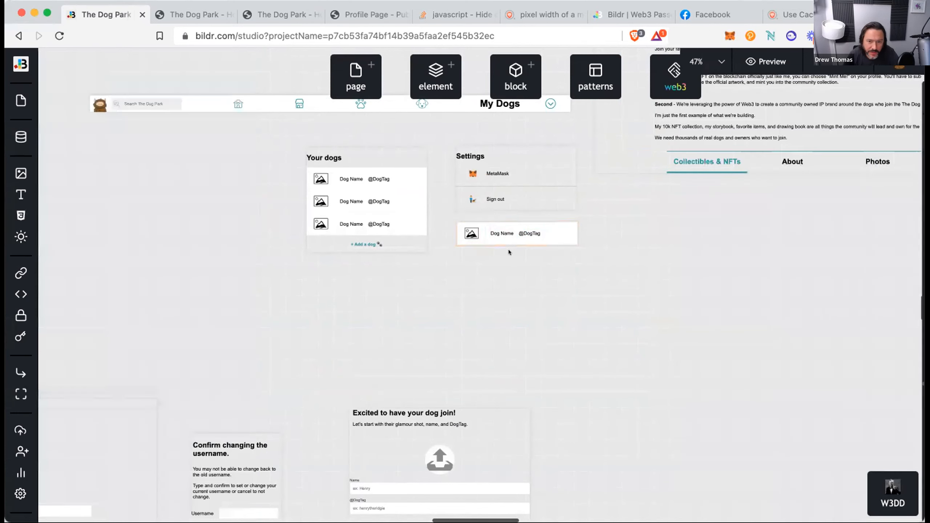
# - Show the data settings of the profile picture Image in the Dog Row component
pyautogui.hscroll(15, 509, 248)
pyautogui.scroll(5, 509, 248)
pyautogui.hscroll(-10, 486, 241)
pyautogui.scroll(-5, 485, 250)
pyautogui.click(479, 346)
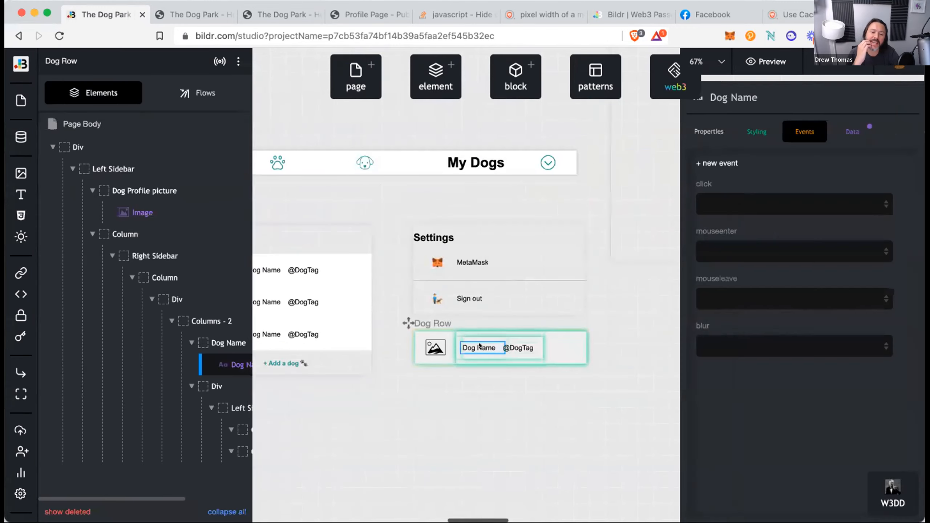
pyautogui.click(144, 203)
pyautogui.click(852, 131)
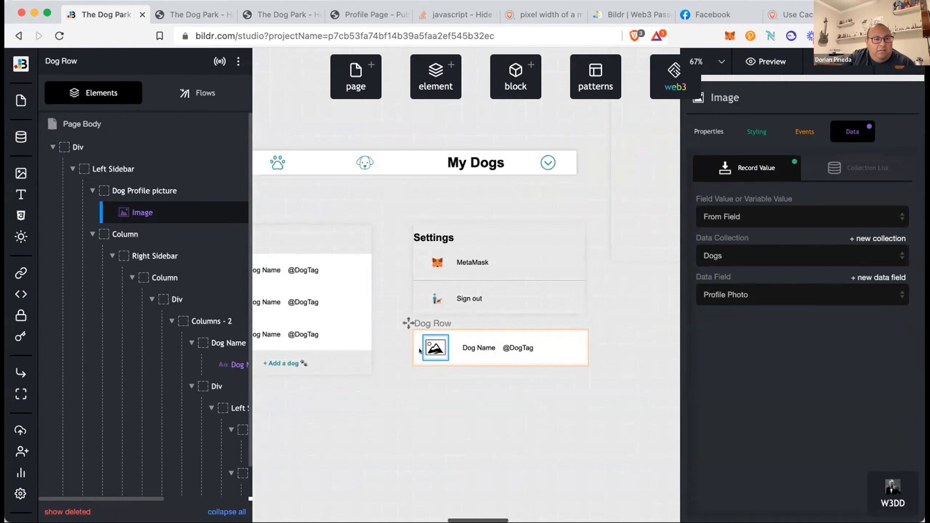
# - Check the record value data settings of the Dog Name and DogTag texts in Dog Row
pyautogui.click(479, 348)
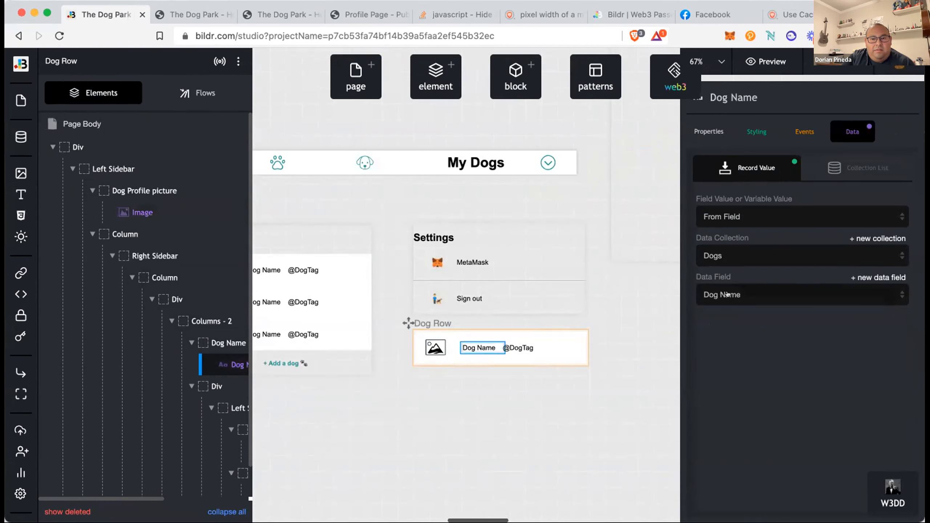
pyautogui.scroll(-2, 231, 386)
pyautogui.click(205, 484)
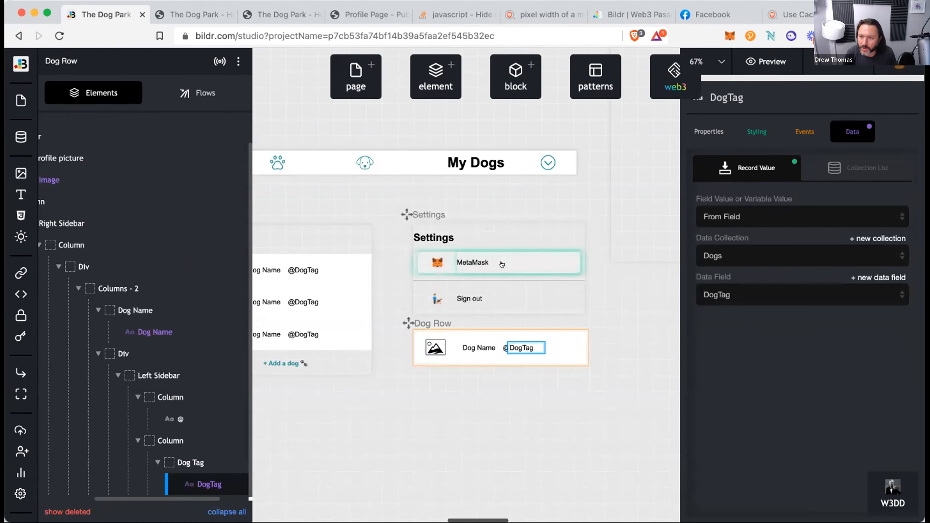
pyautogui.hscroll(-5, 165, 242)
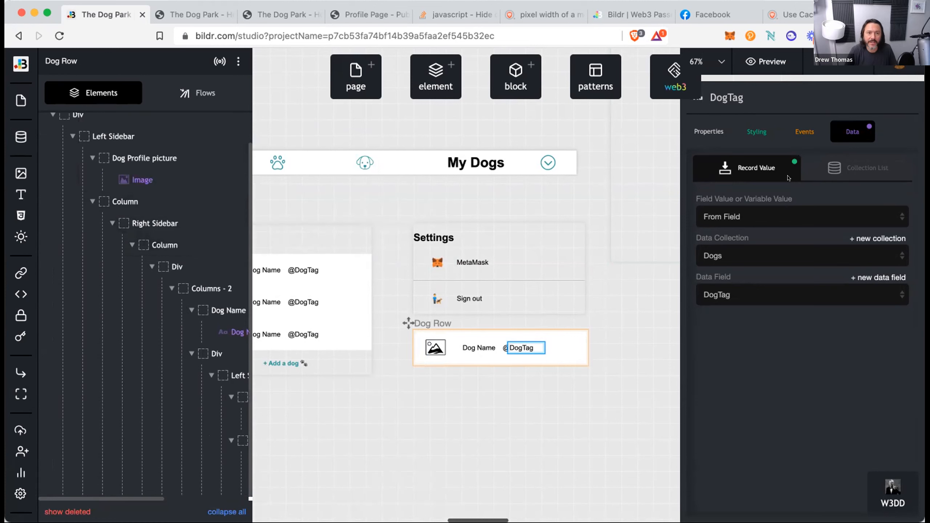
# - Examine the collection list data settings of the Grid List on the My Dogs page
pyautogui.click(306, 298)
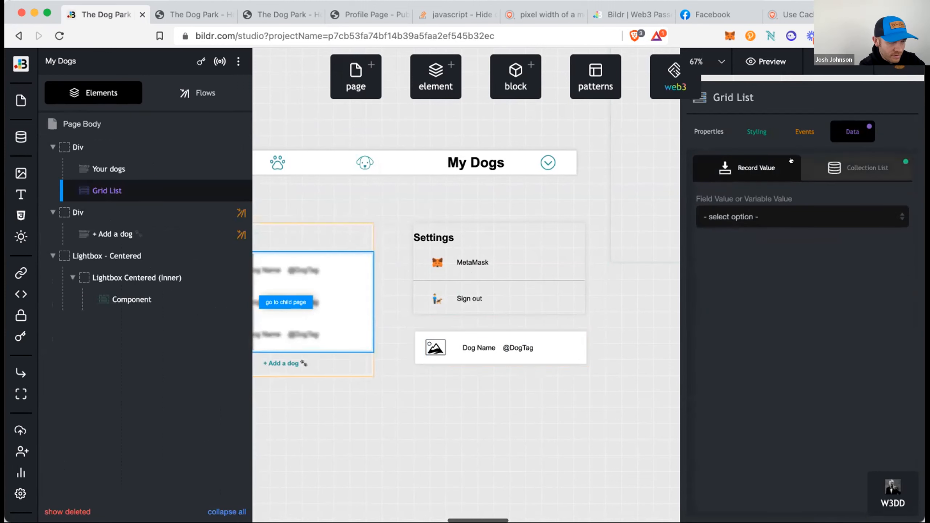
pyautogui.click(872, 163)
pyautogui.scroll(-1, 791, 273)
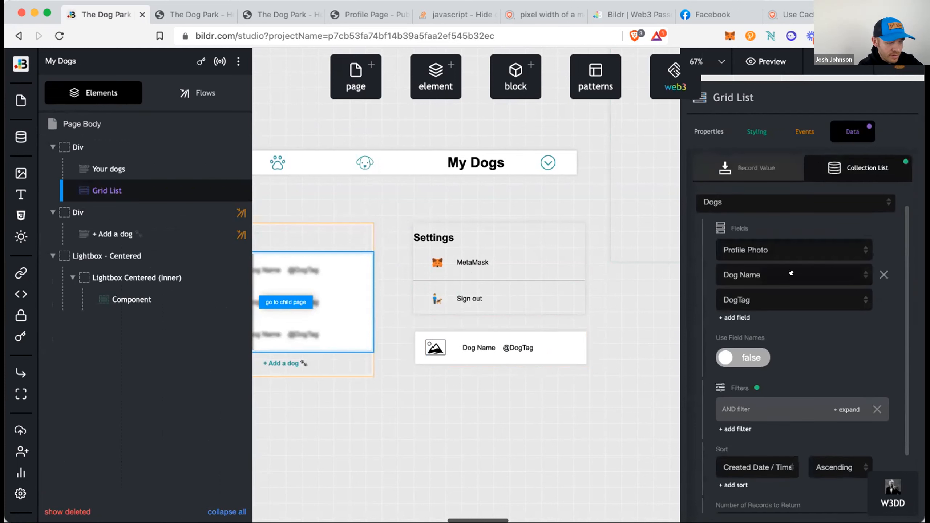
pyautogui.scroll(1, 787, 258)
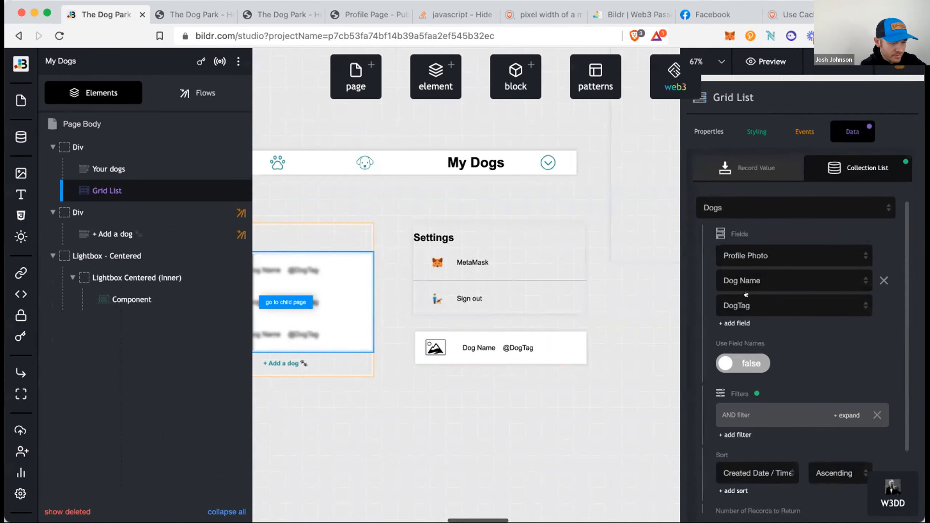
# - Add the ID field to the Dogs collection fields of the My Dogs Grid List
pyautogui.scroll(-1, 756, 312)
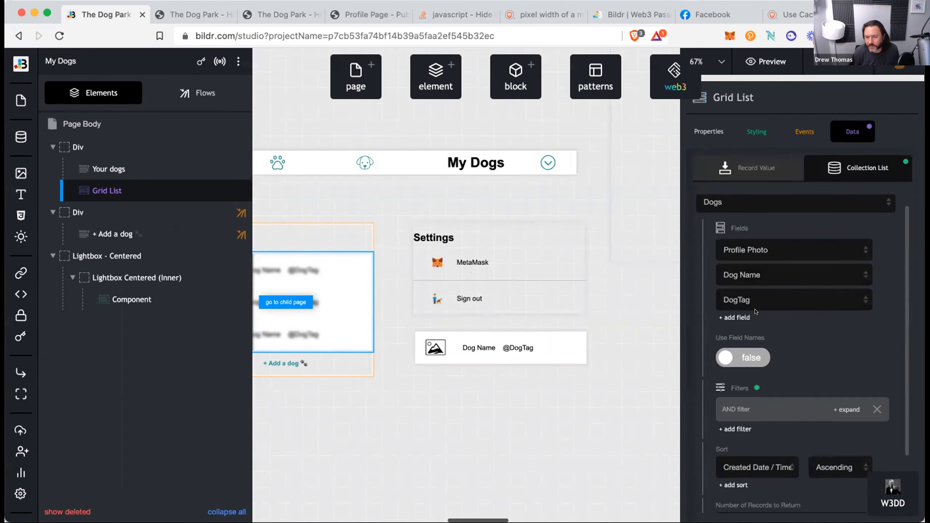
pyautogui.scroll(2, 788, 286)
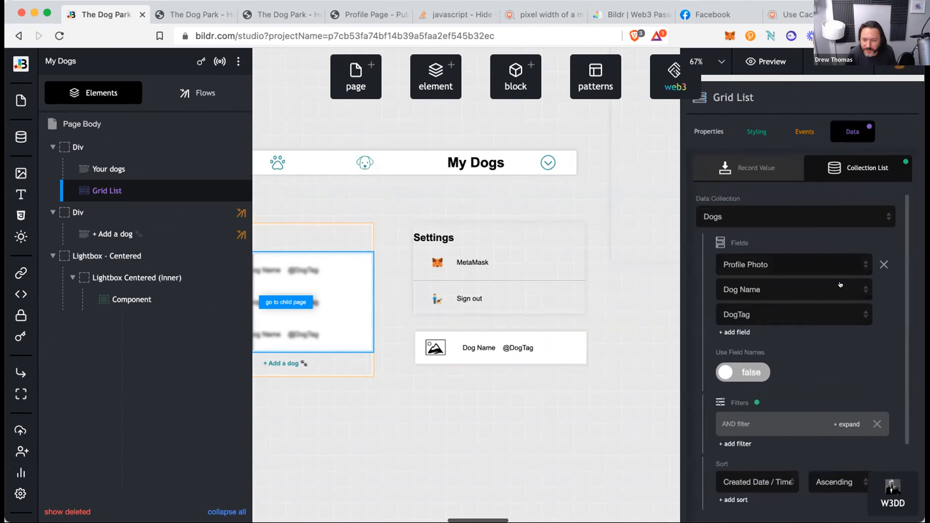
pyautogui.scroll(-1, 835, 293)
pyautogui.scroll(1, 818, 301)
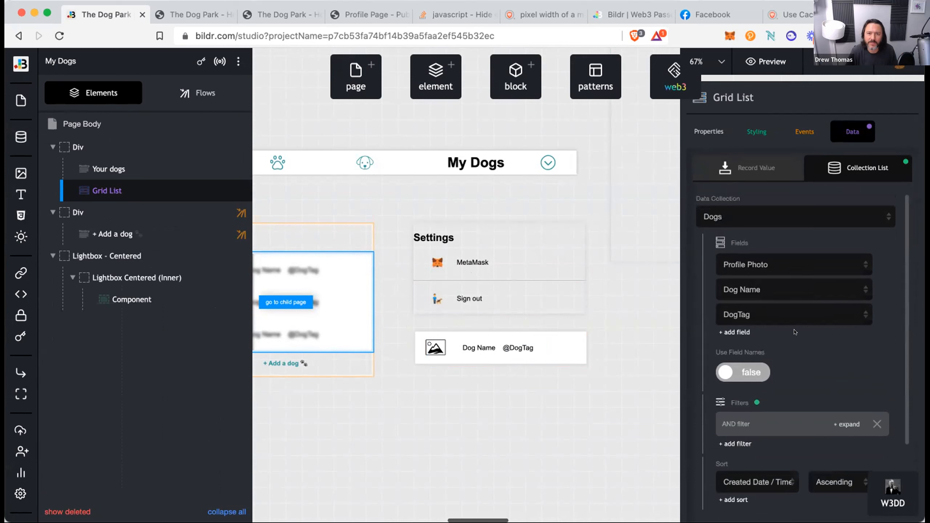
pyautogui.click(736, 331)
pyautogui.click(778, 334)
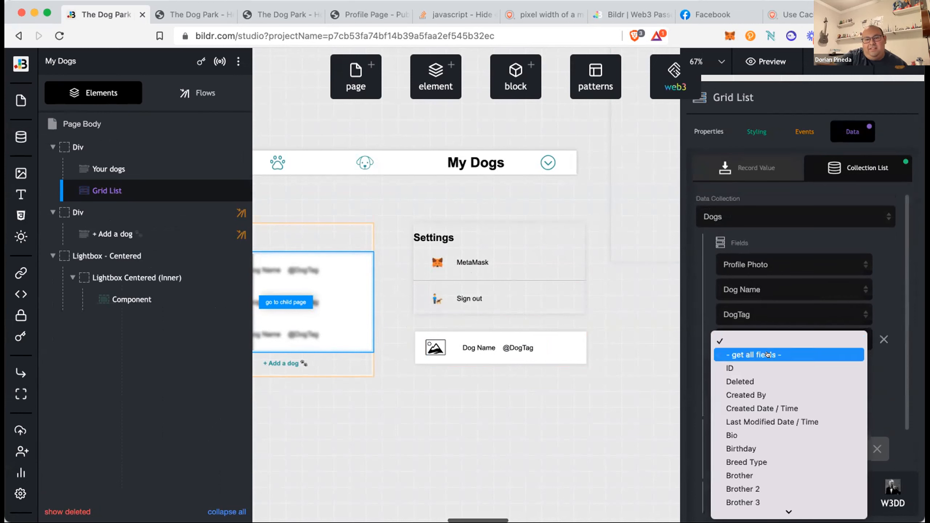
pyautogui.click(760, 368)
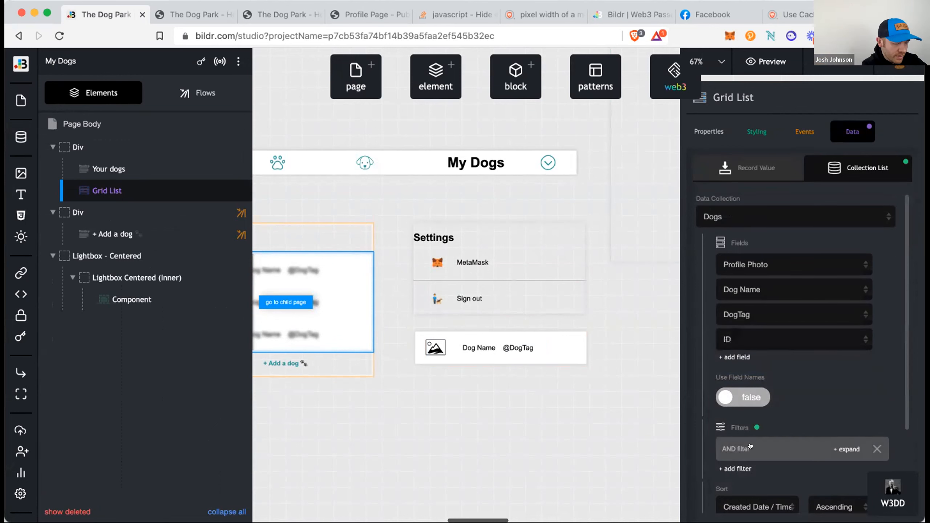
pyautogui.click(241, 88)
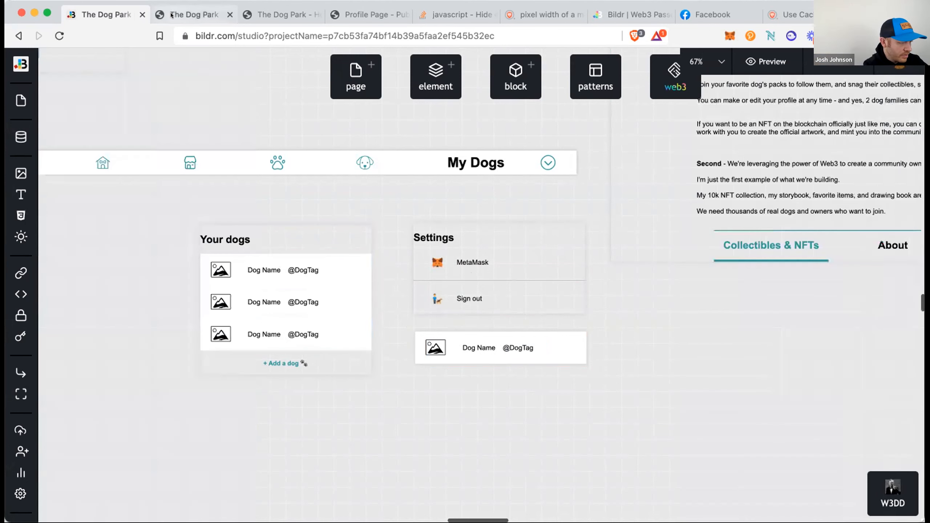
# - Switch to the live Dog Park page and check its header's Settings and Your dogs dropdowns
pyautogui.click(194, 15)
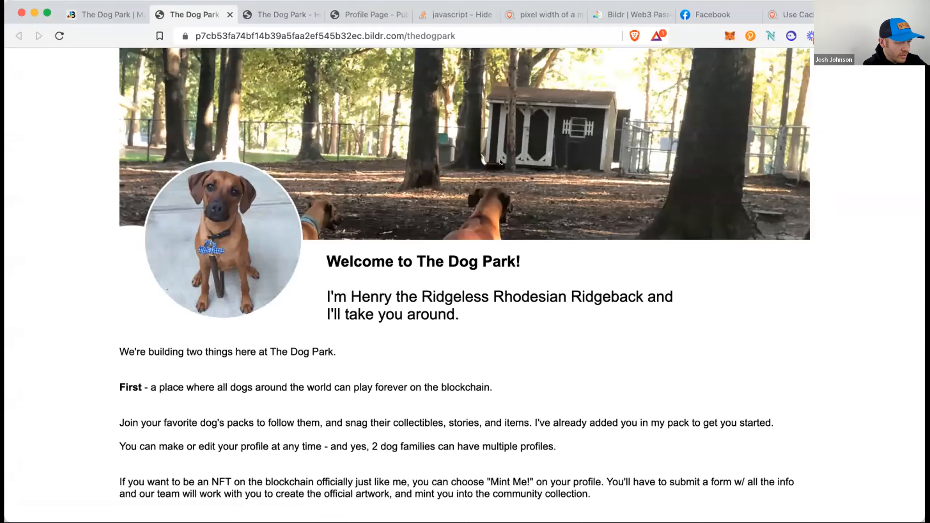
pyautogui.click(881, 70)
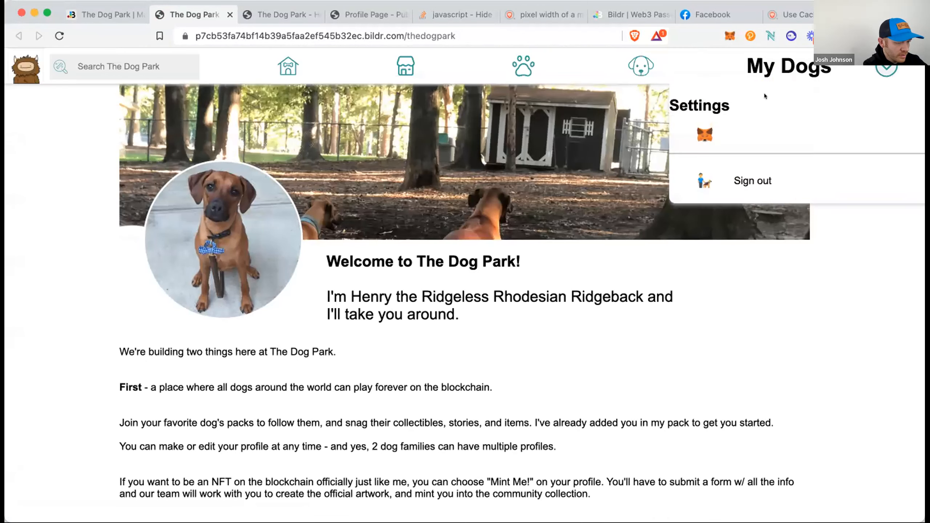
pyautogui.click(759, 77)
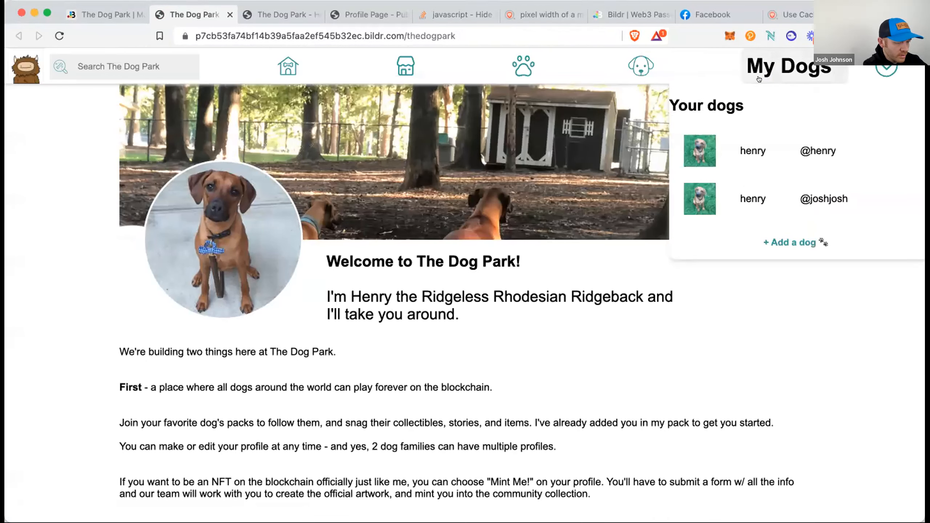
# - Return to the Bildr studio and review the fields, filters and sort settings of the My Dogs Grid List's collection list
pyautogui.click(106, 14)
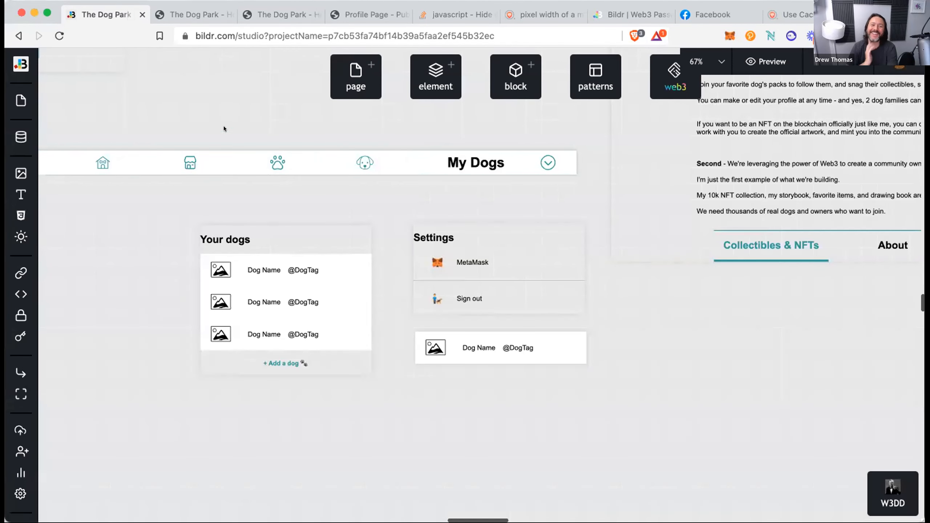
pyautogui.click(461, 167)
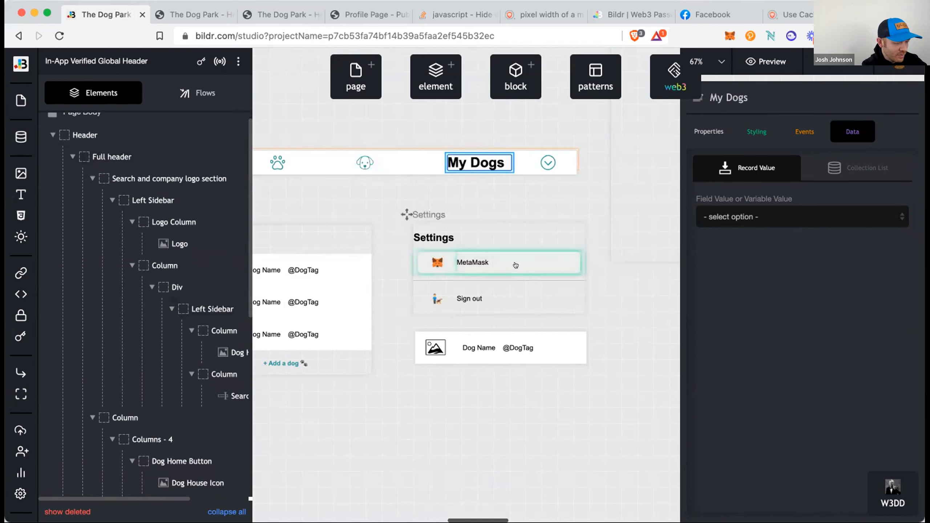
pyautogui.hscroll(-3, 403, 315)
pyautogui.click(385, 308)
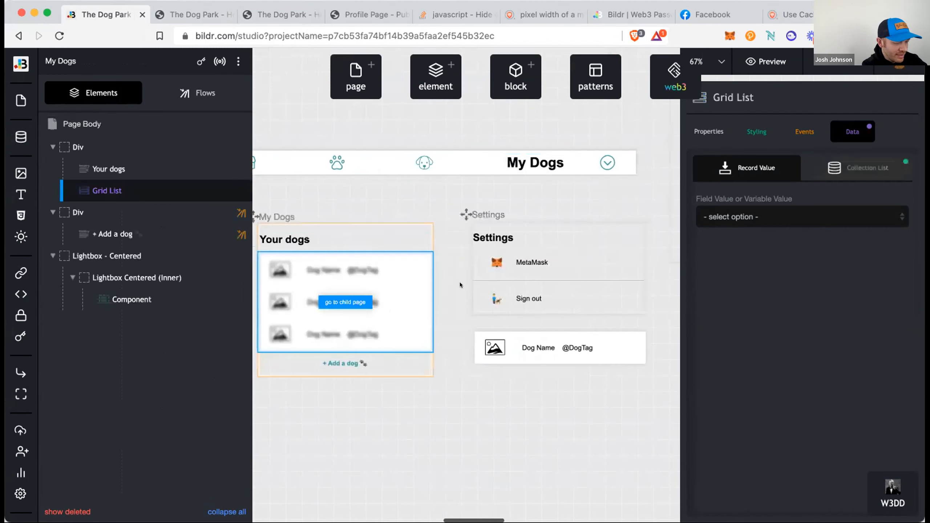
pyautogui.click(857, 167)
pyautogui.scroll(-2, 749, 240)
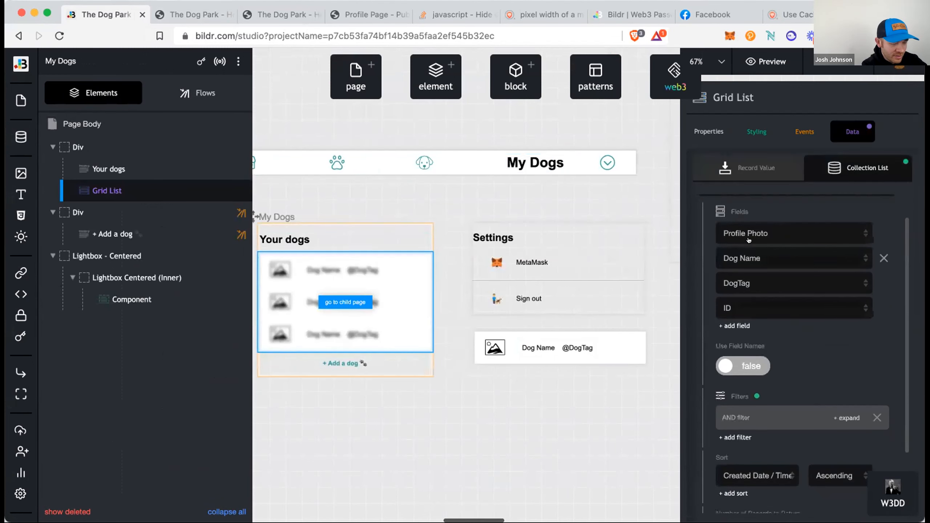
pyautogui.scroll(-3, 729, 363)
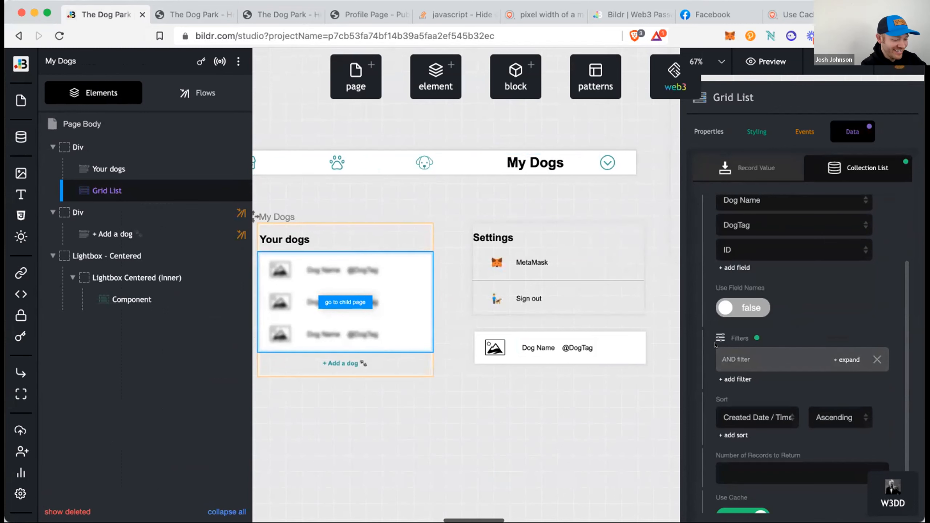
pyautogui.click(511, 394)
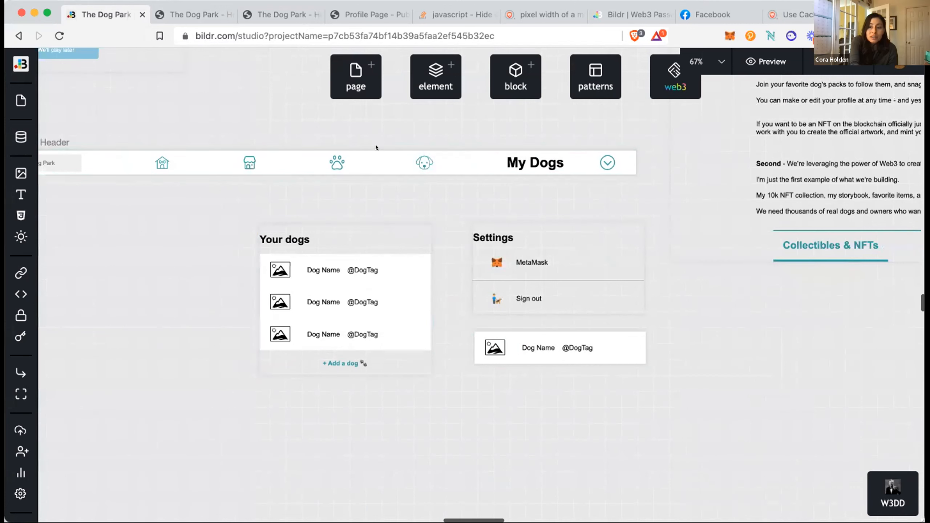
# - Look over the global header and The Dog Park - Home page on the canvas
pyautogui.hscroll(-1, 394, 187)
pyautogui.hscroll(-10, 394, 187)
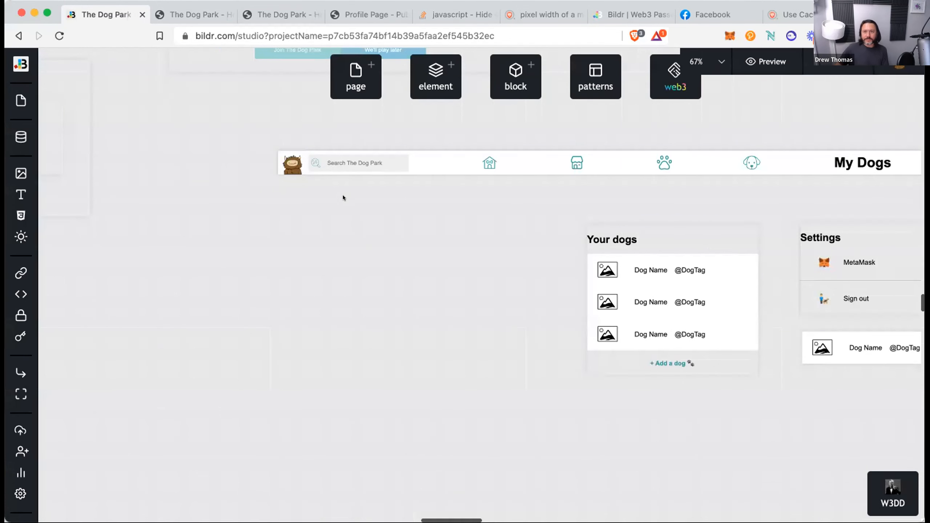
pyautogui.scroll(2, 344, 197)
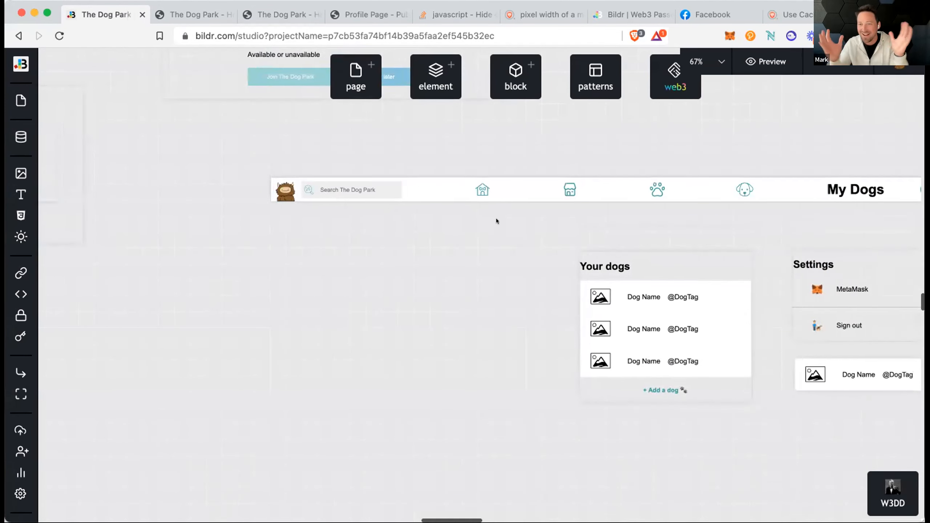
pyautogui.hscroll(2, 497, 221)
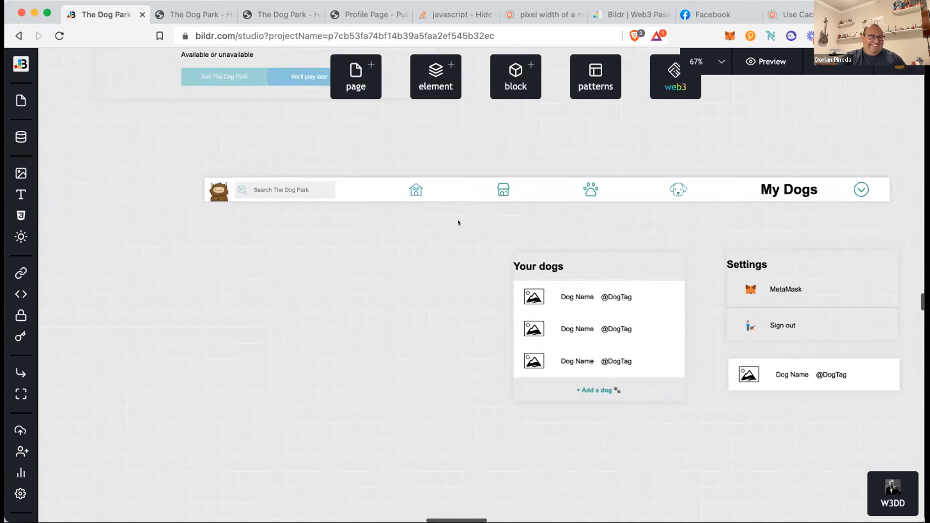
pyautogui.scroll(5, 407, 209)
pyautogui.hscroll(-5, 394, 229)
pyautogui.hscroll(20, 394, 229)
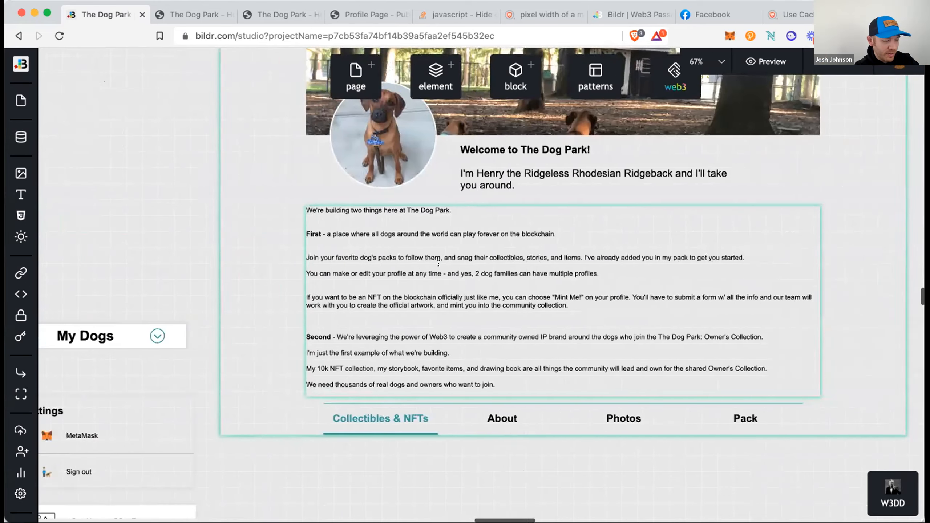
pyautogui.hscroll(5, 438, 263)
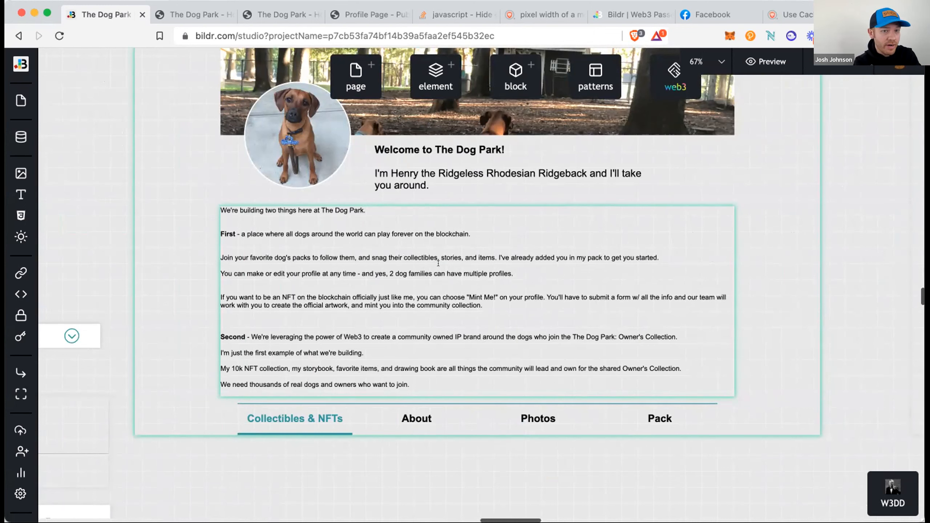
pyautogui.scroll(2, 439, 189)
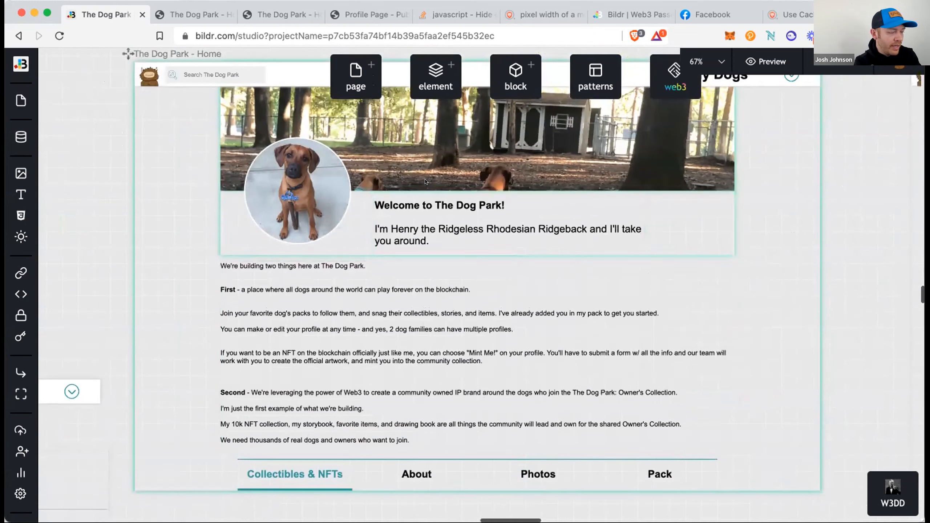
pyautogui.scroll(-2, 257, 206)
pyautogui.scroll(-1, 261, 208)
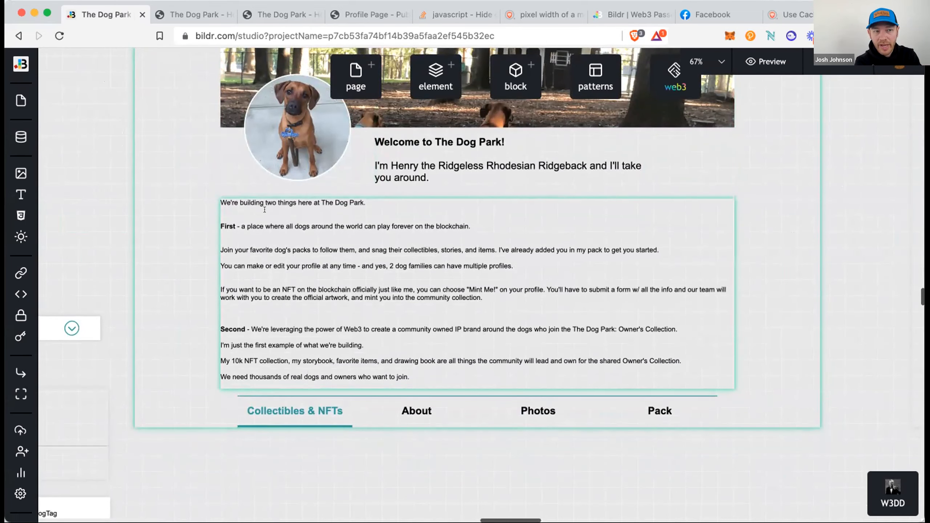
# - Look over the Create Dog Profile form and the nearby My Dogs and Settings components on the canvas
pyautogui.hscroll(-10, 225, 247)
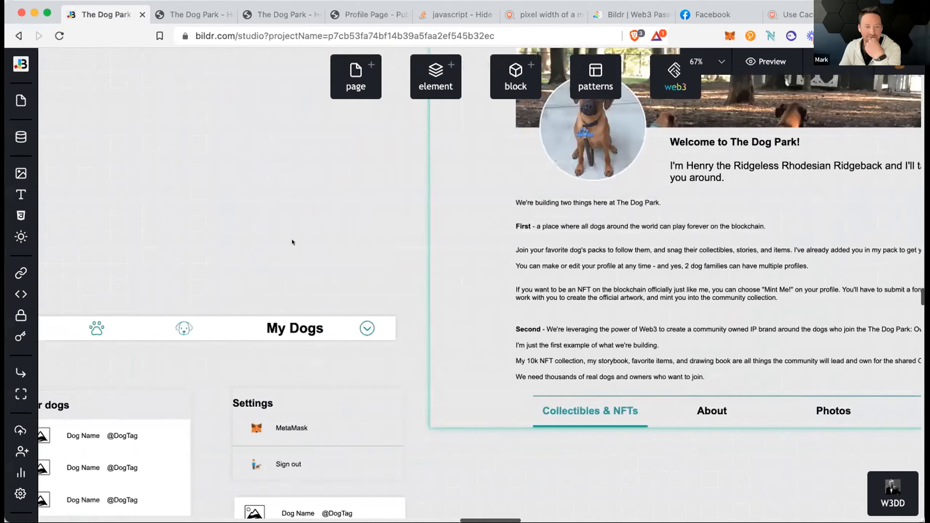
pyautogui.hscroll(-10, 316, 242)
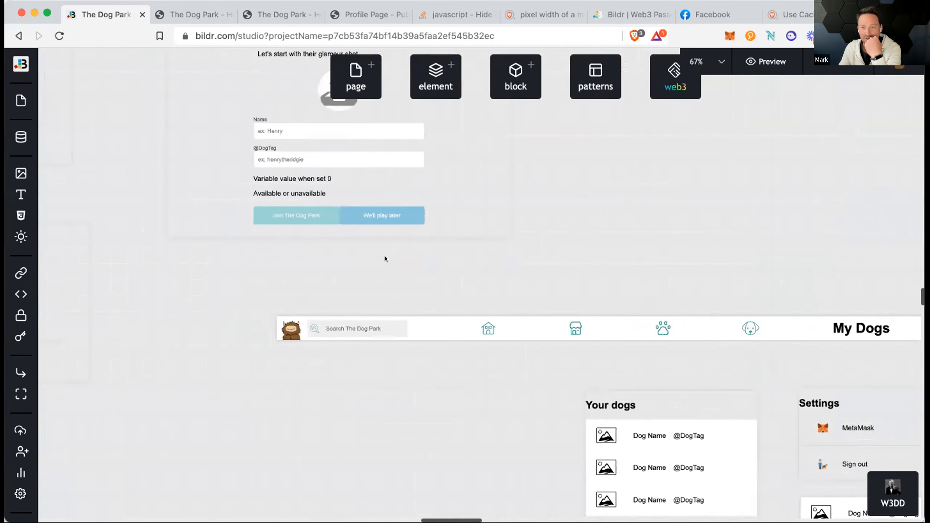
pyautogui.scroll(1, 386, 259)
pyautogui.scroll(1, 385, 258)
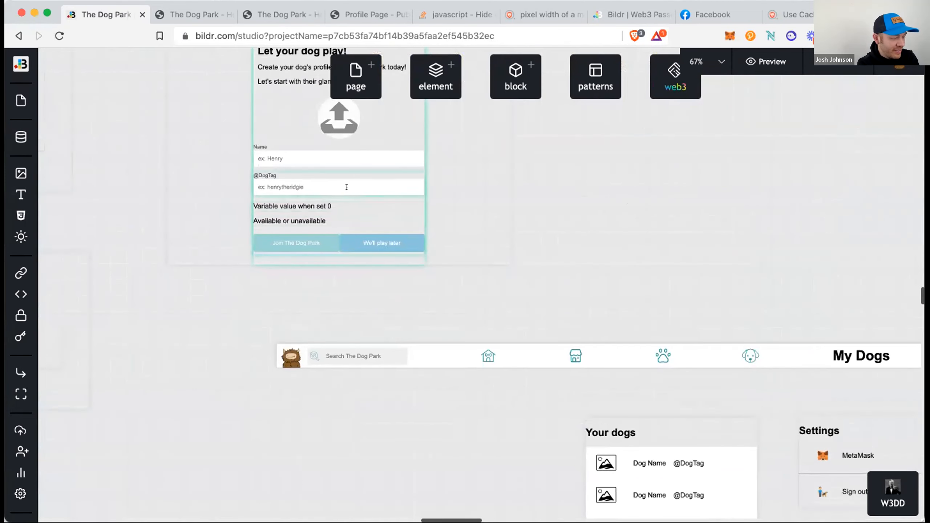
pyautogui.scroll(2, 397, 219)
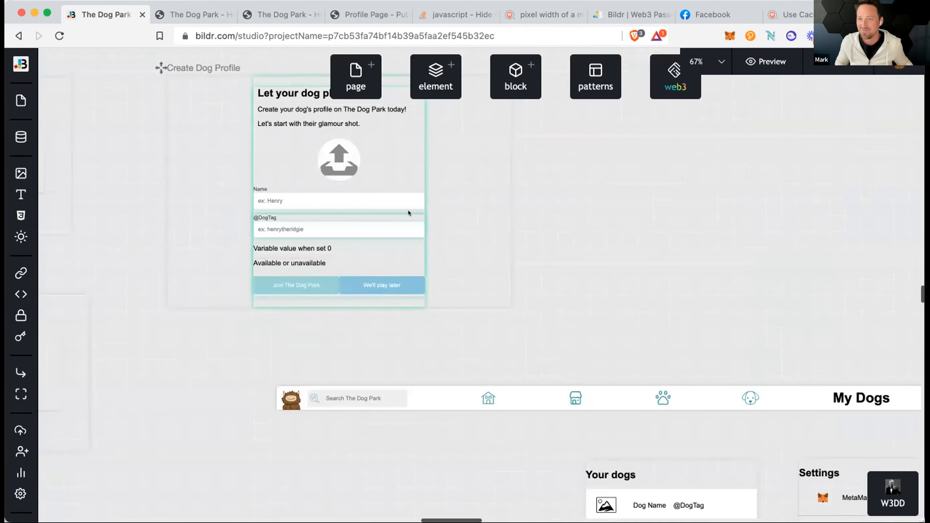
pyautogui.hscroll(10, 519, 220)
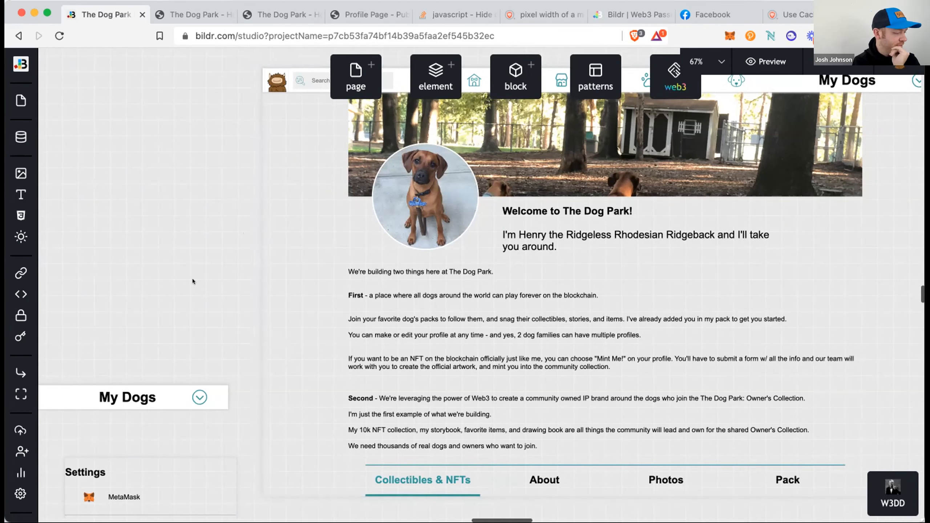
pyautogui.hscroll(-8, 192, 278)
pyautogui.scroll(-3, 191, 278)
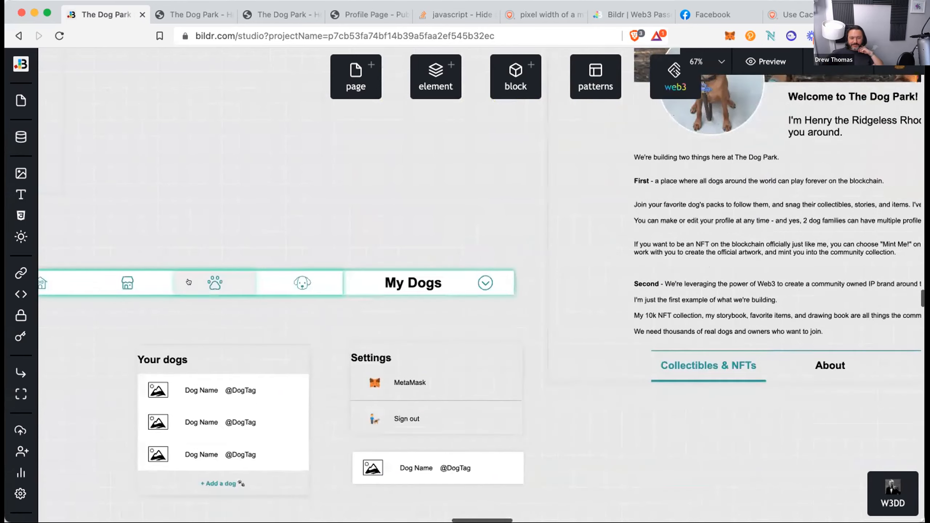
pyautogui.hscroll(-10, 188, 282)
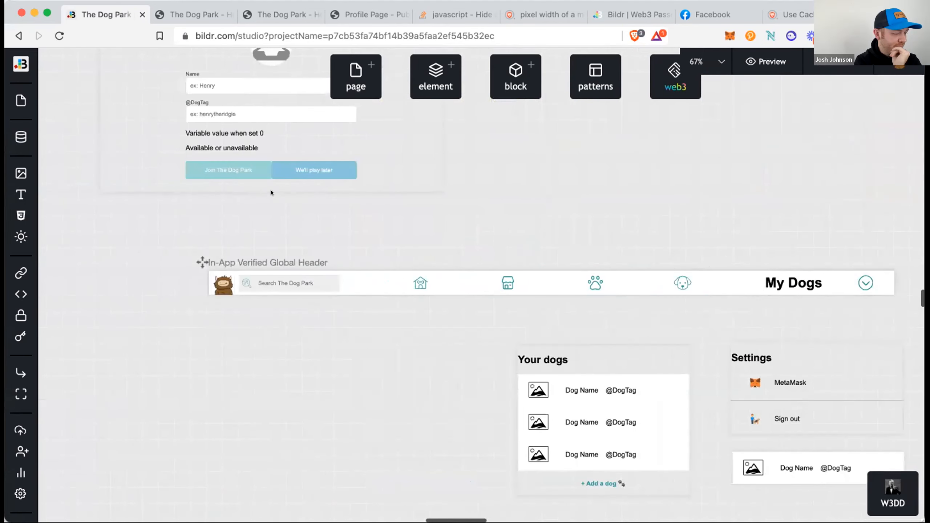
pyautogui.click(275, 145)
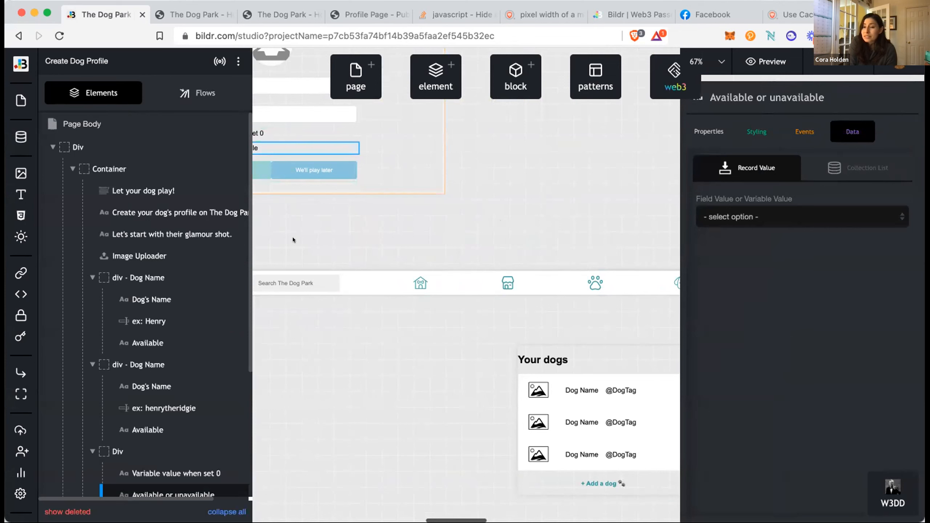
pyautogui.scroll(-3, 164, 233)
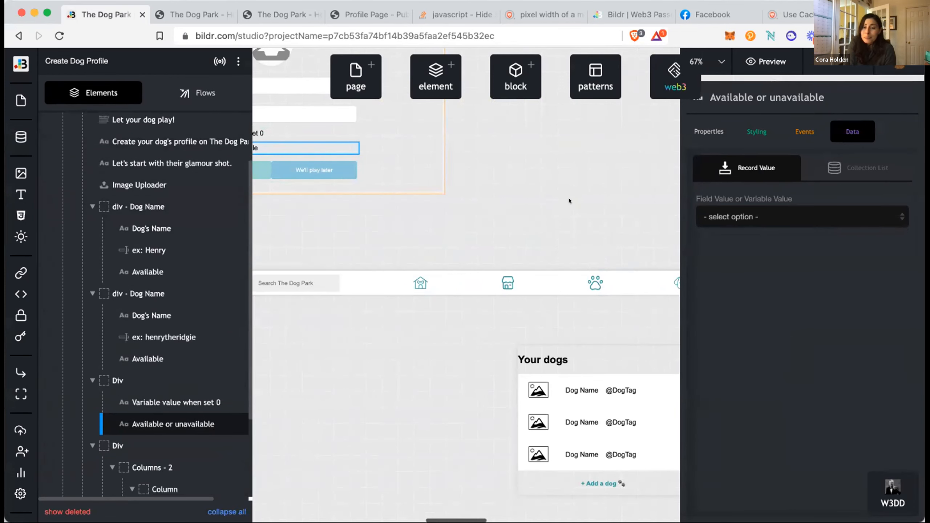
pyautogui.scroll(3, 356, 195)
pyautogui.hscroll(-3, 356, 196)
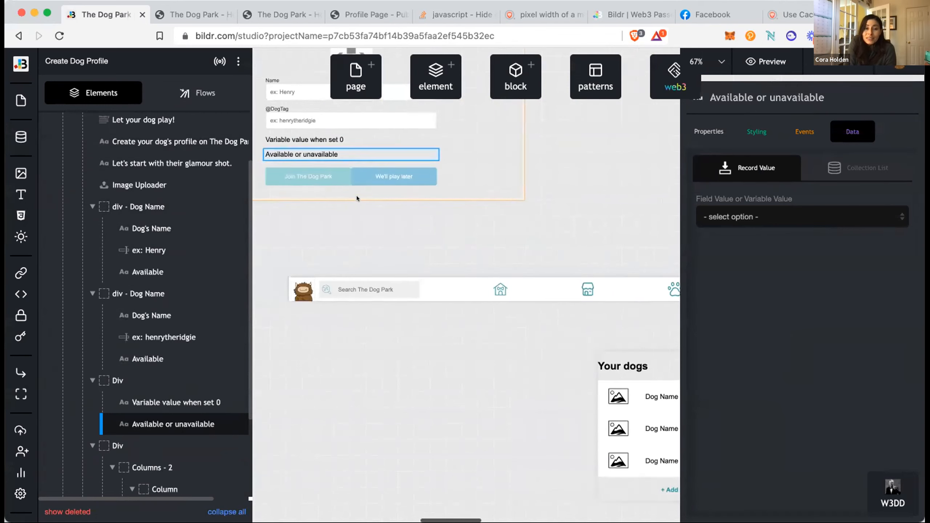
pyautogui.click(383, 186)
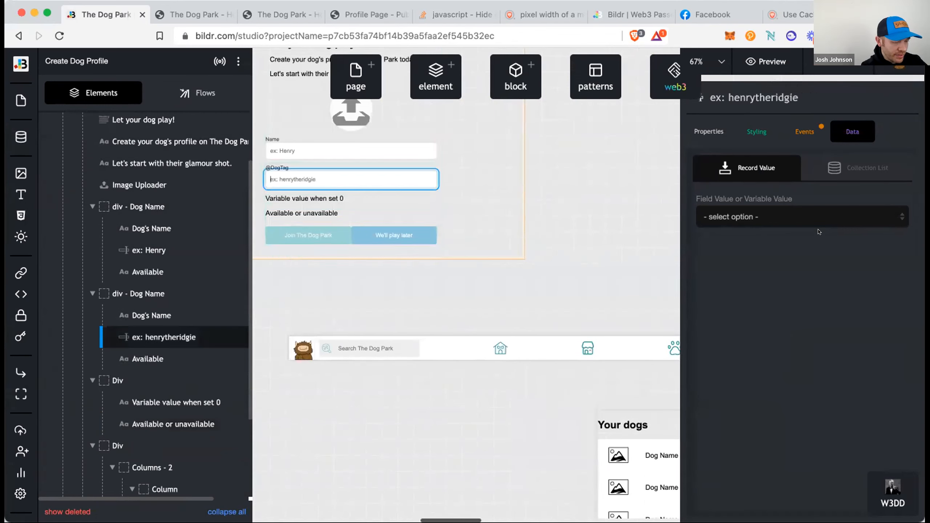
pyautogui.moveTo(226, 337)
pyautogui.hscroll(3, 225, 337)
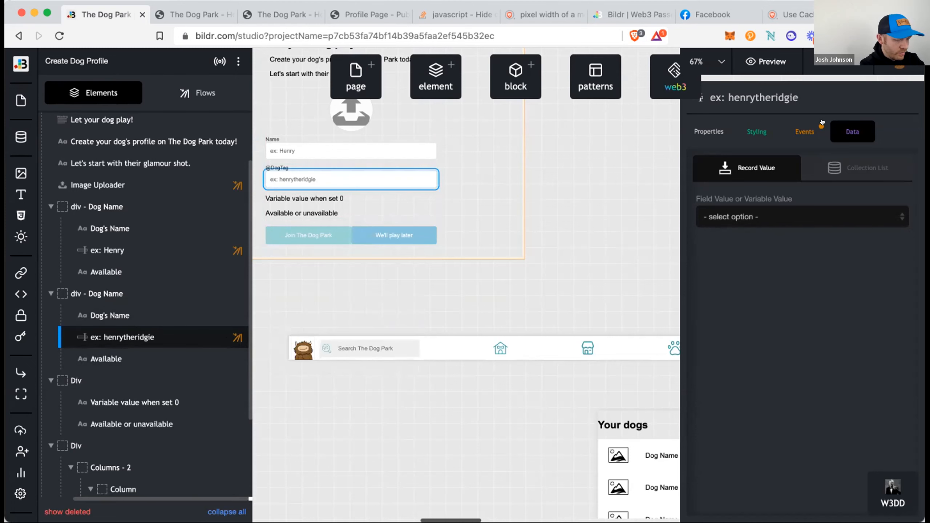
pyautogui.click(806, 128)
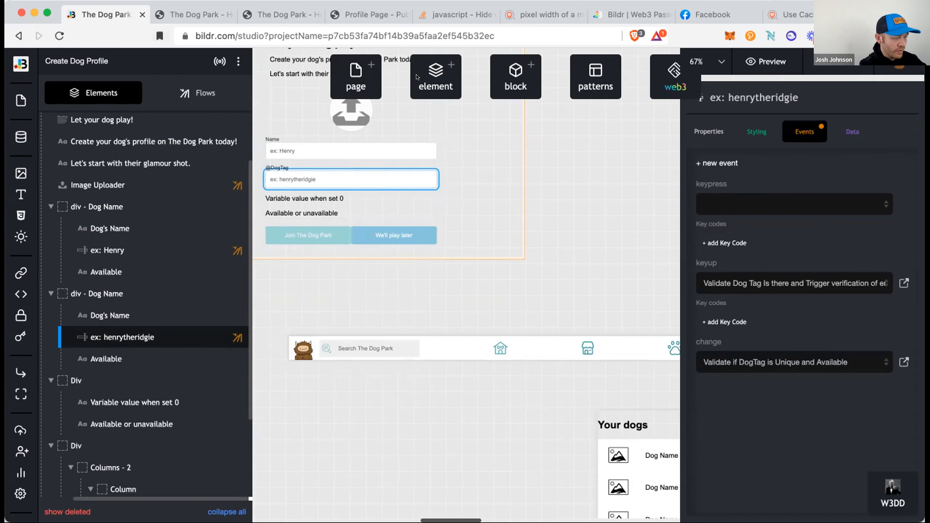
# - Open the Validate if DogTag is Unique and Available flow and examine its first action's Dogs collection fields and AND filter
pyautogui.click(904, 362)
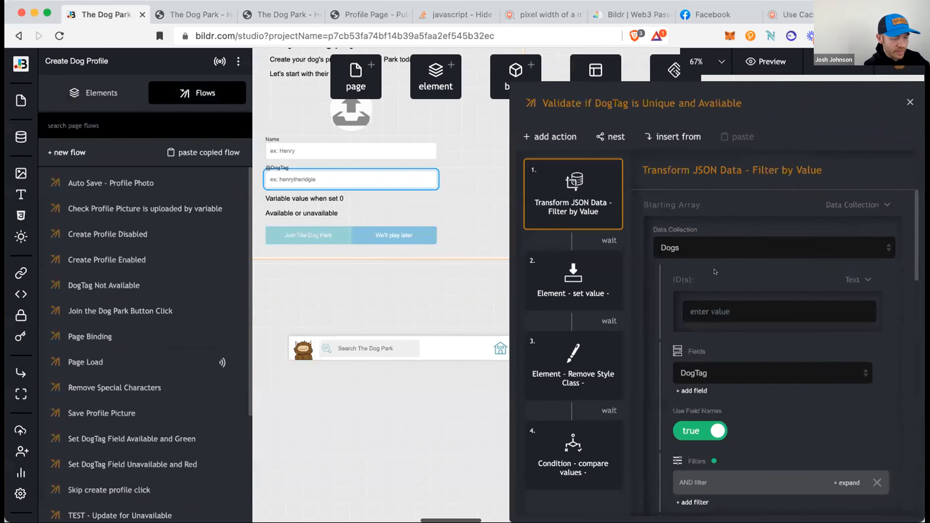
pyautogui.scroll(-1, 714, 294)
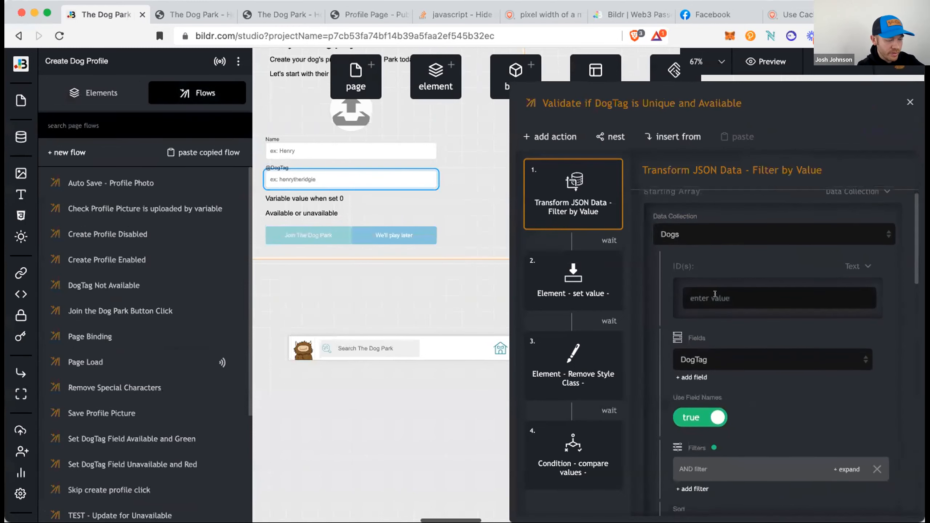
pyautogui.scroll(1, 715, 291)
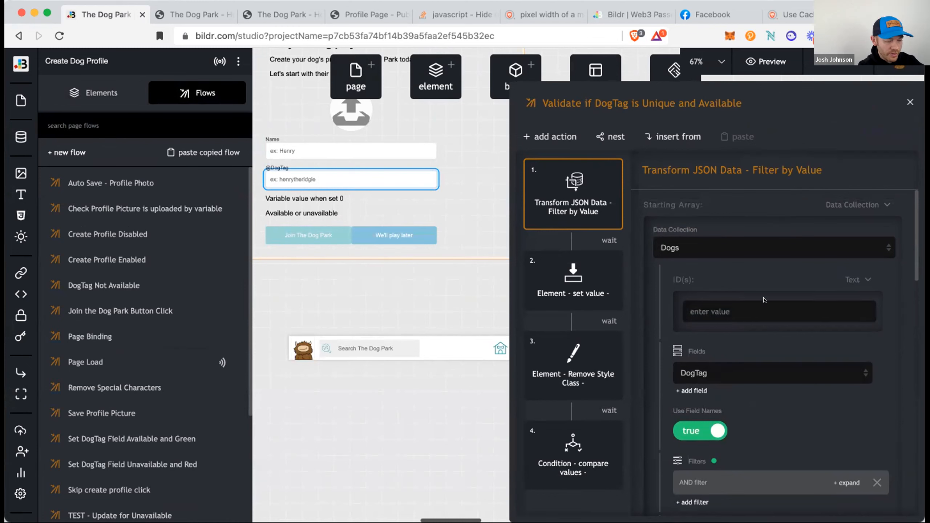
pyautogui.scroll(-2, 766, 297)
pyautogui.scroll(-2, 764, 324)
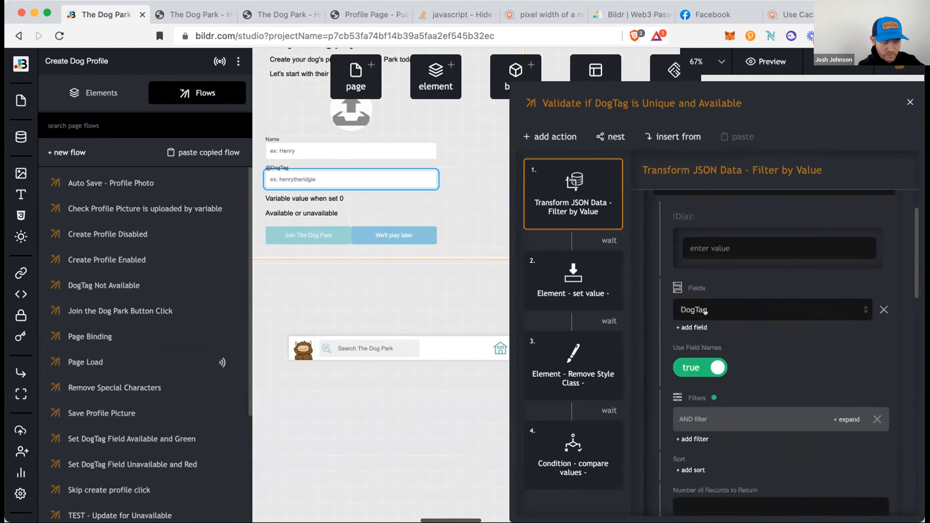
pyautogui.scroll(-1, 779, 315)
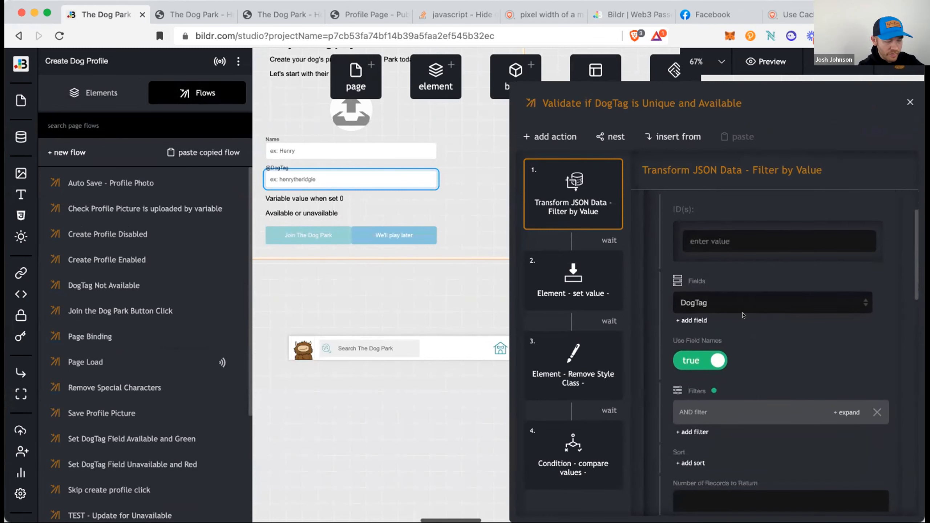
pyautogui.scroll(-2, 720, 331)
pyautogui.scroll(-2, 729, 328)
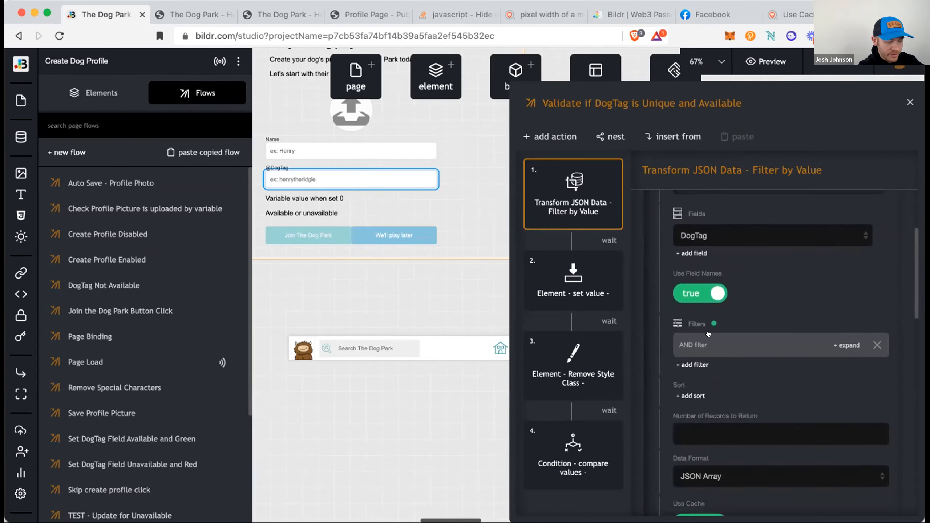
pyautogui.click(838, 343)
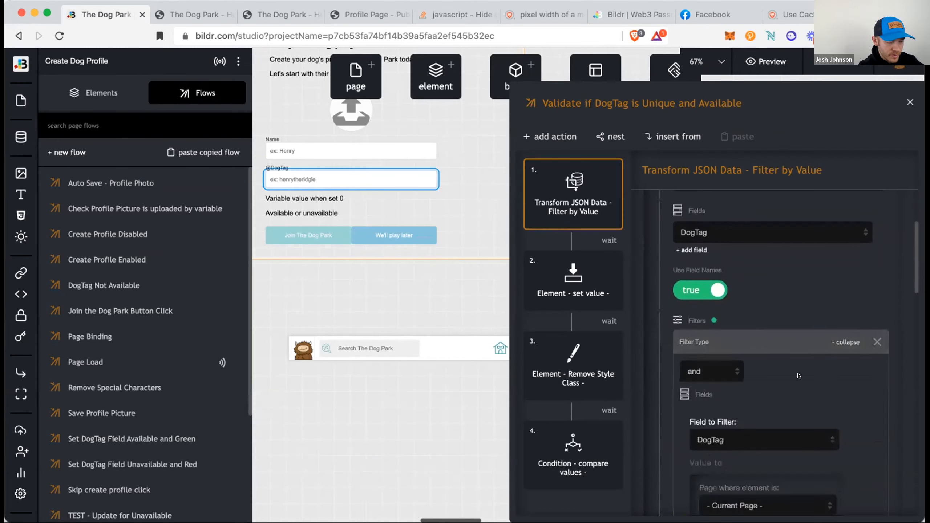
pyautogui.scroll(-5, 756, 305)
pyautogui.scroll(-4, 756, 305)
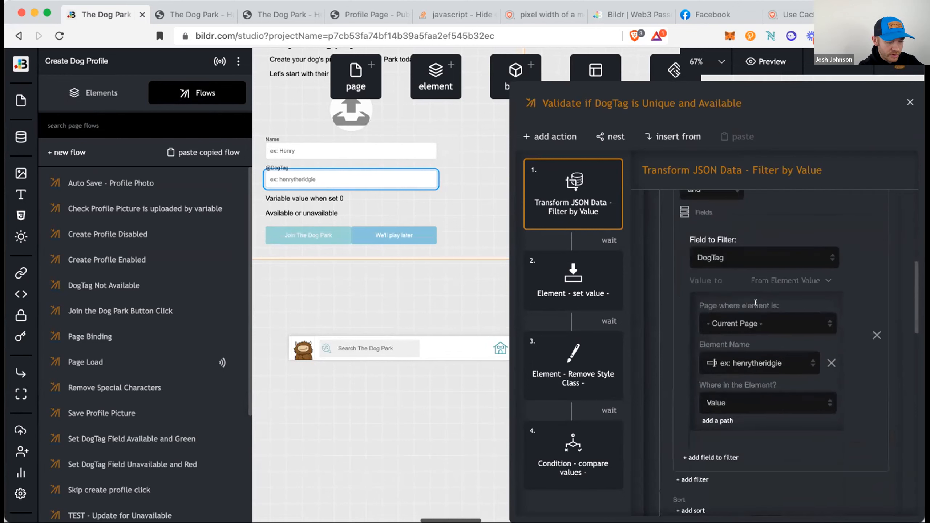
# - Remove the AND filter on DogTag from the Dogs data collection in the Filter by Value action
pyautogui.scroll(4, 755, 304)
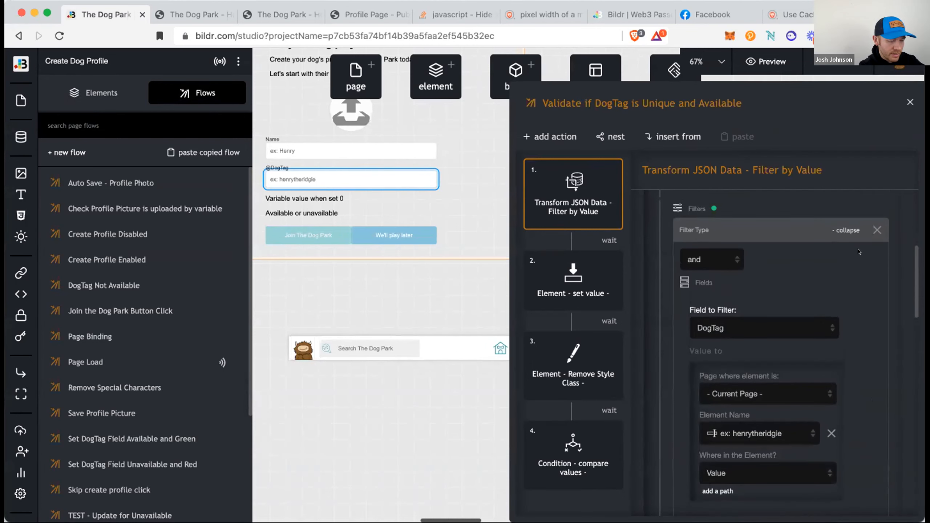
pyautogui.click(877, 231)
pyautogui.scroll(4, 795, 253)
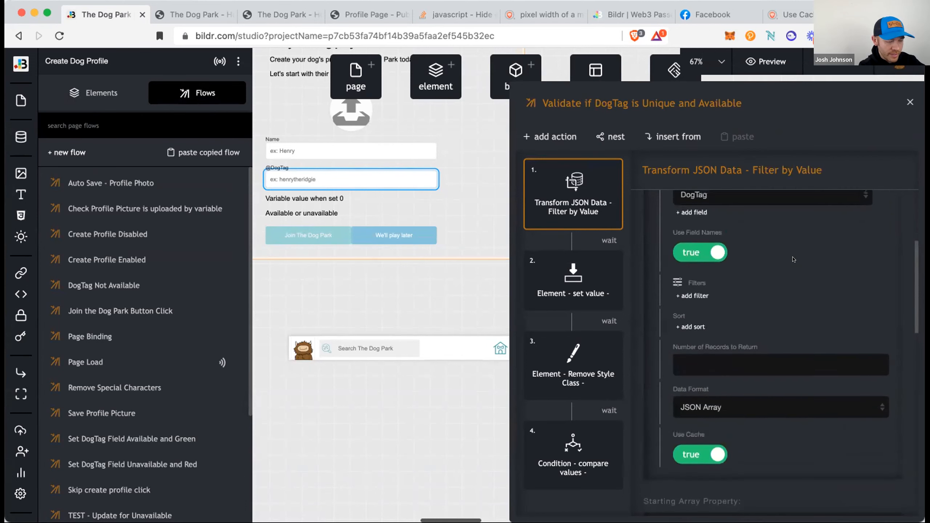
pyautogui.scroll(1, 793, 259)
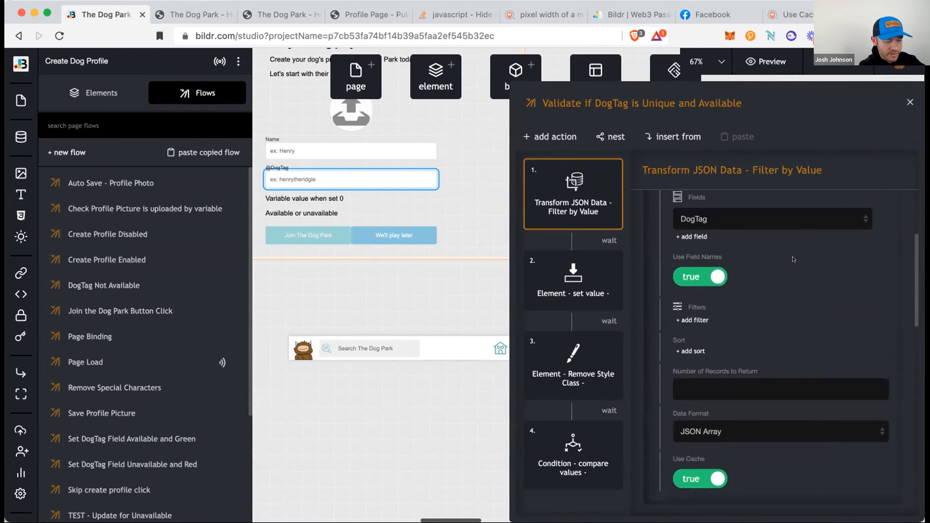
pyautogui.scroll(-2, 793, 259)
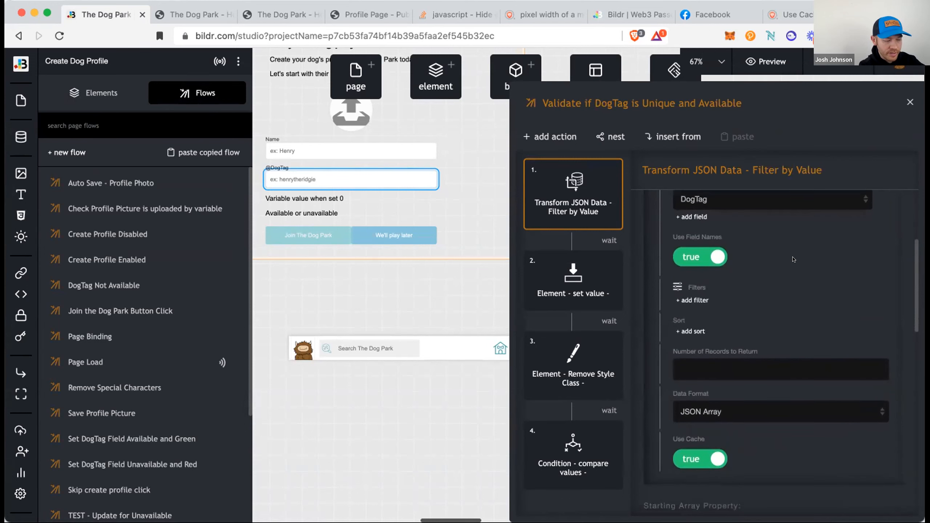
pyautogui.scroll(-4, 757, 395)
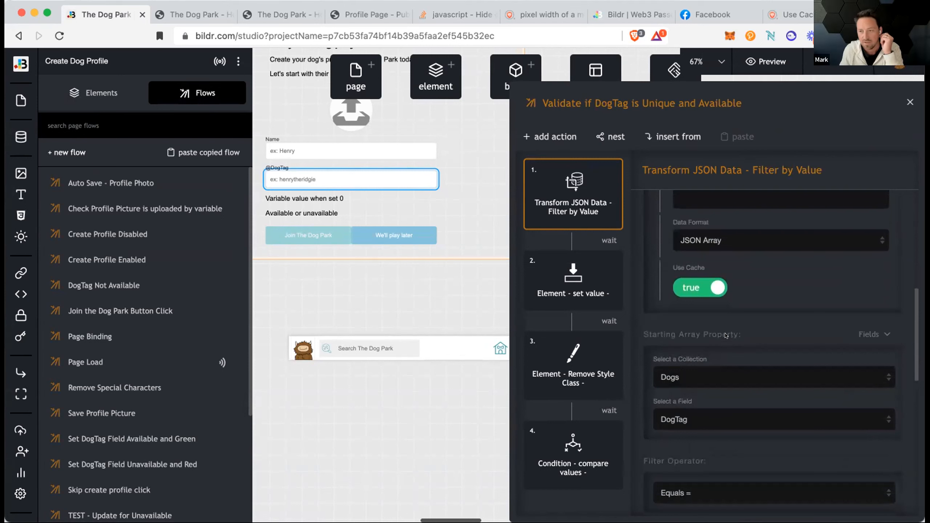
# - Set Use Field Names to false for the Dogs collection in the Filter by Value action
pyautogui.scroll(6, 726, 335)
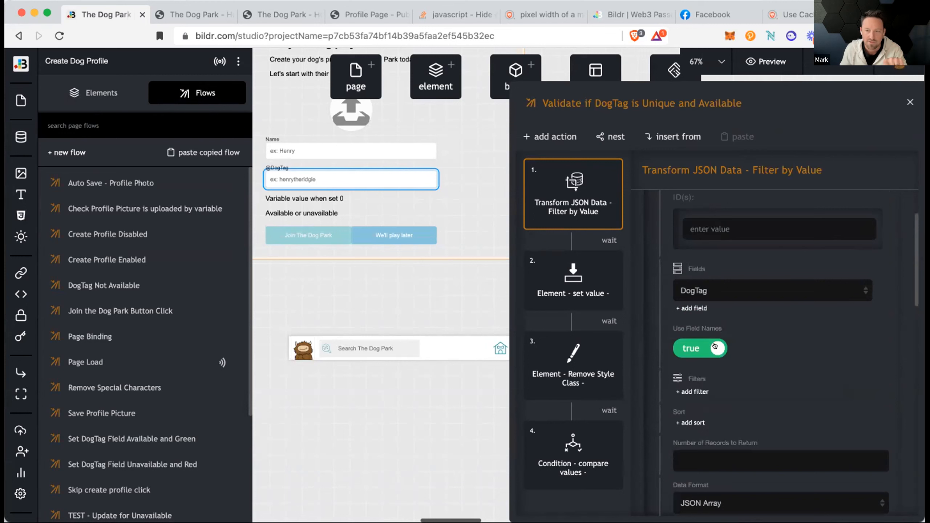
pyautogui.click(710, 346)
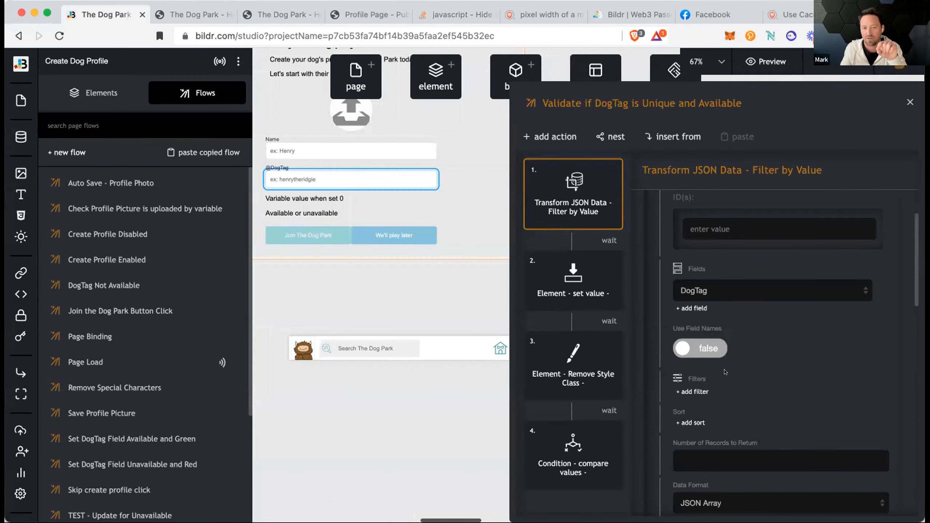
pyautogui.scroll(1, 725, 372)
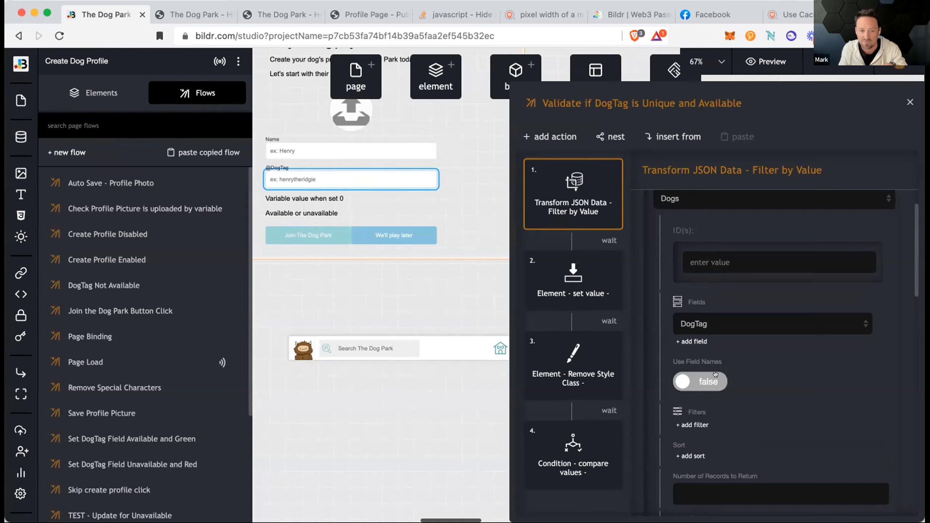
pyautogui.scroll(-1, 715, 374)
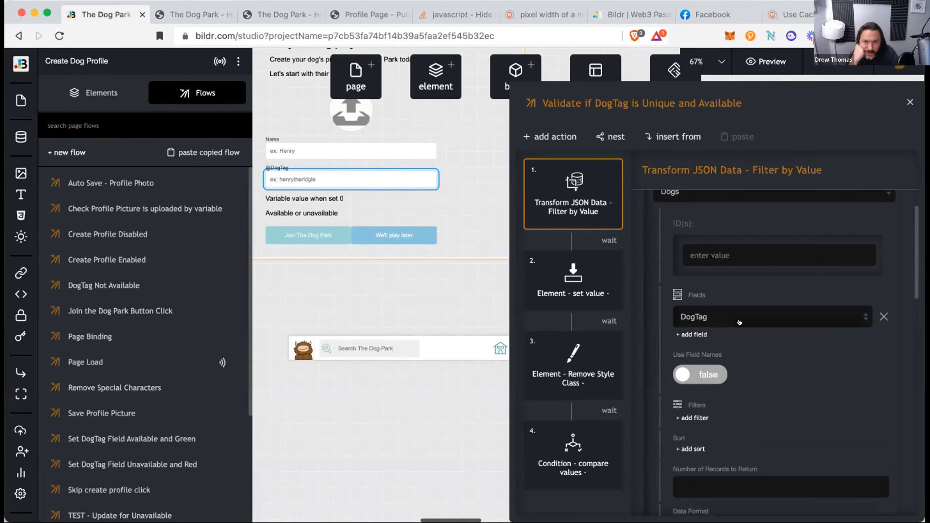
pyautogui.scroll(-1, 742, 322)
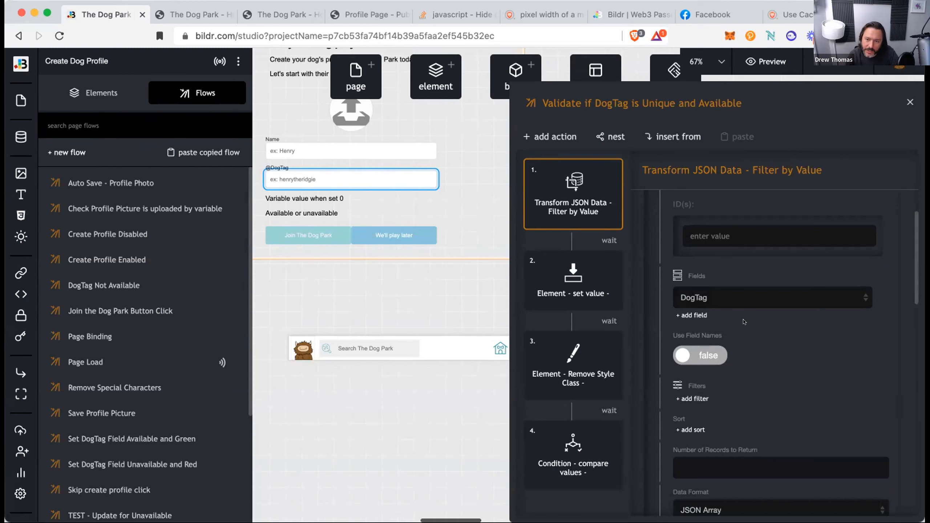
pyautogui.scroll(3, 744, 354)
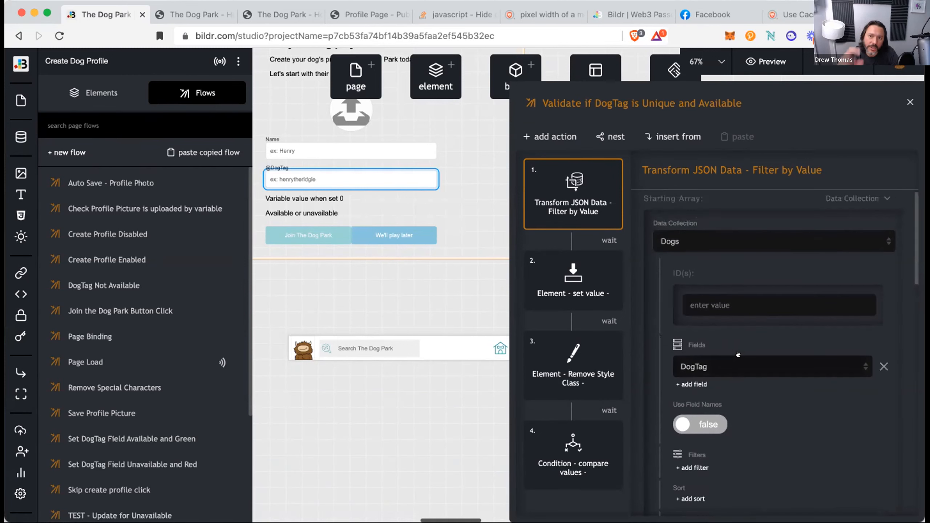
pyautogui.scroll(1, 737, 337)
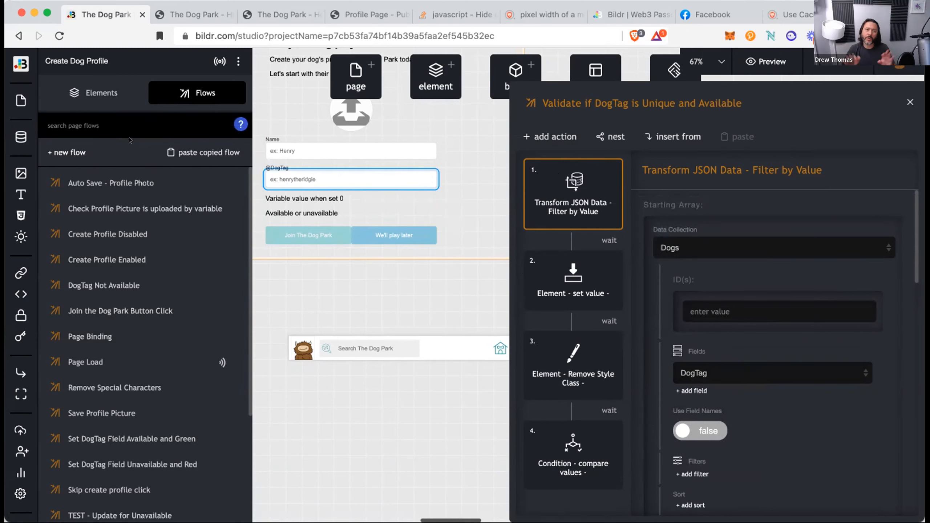
# - Create a new page flow named "Check dog tag"
pyautogui.click(75, 151)
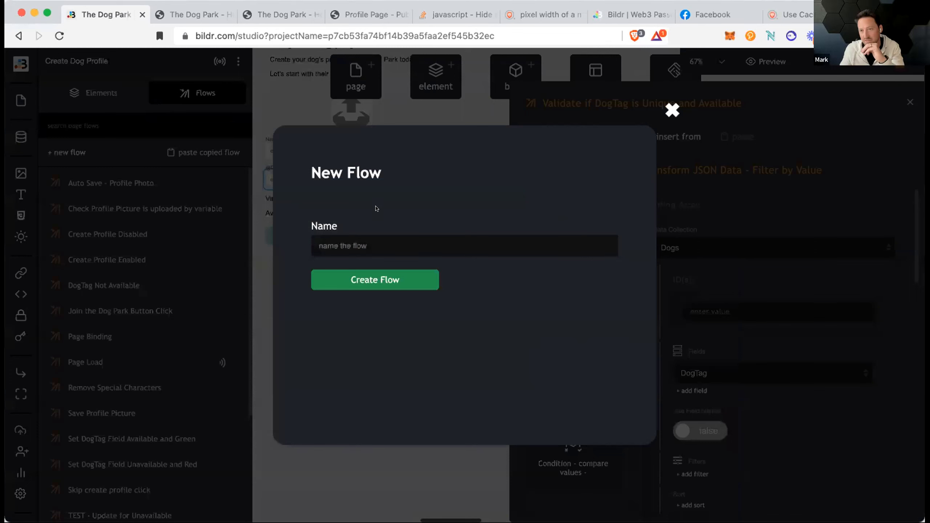
pyautogui.write('Check dog')
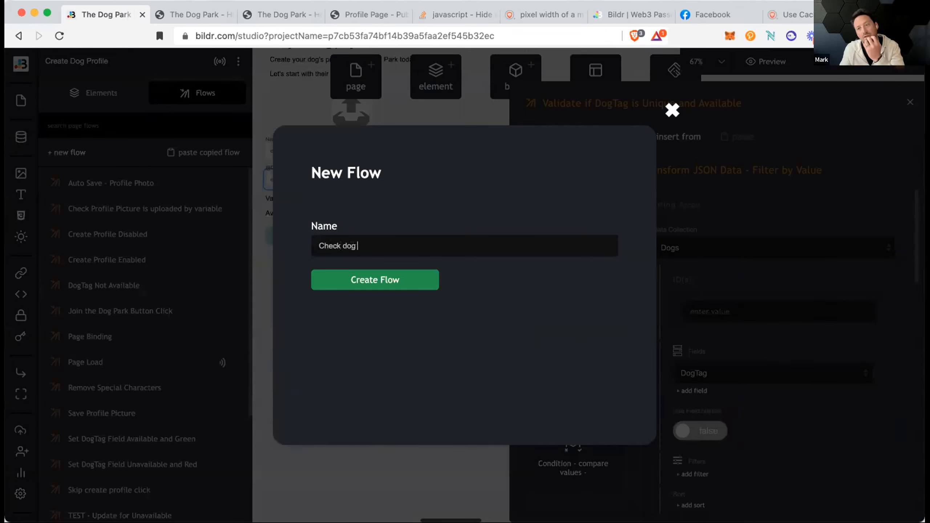
pyautogui.write(' tag')
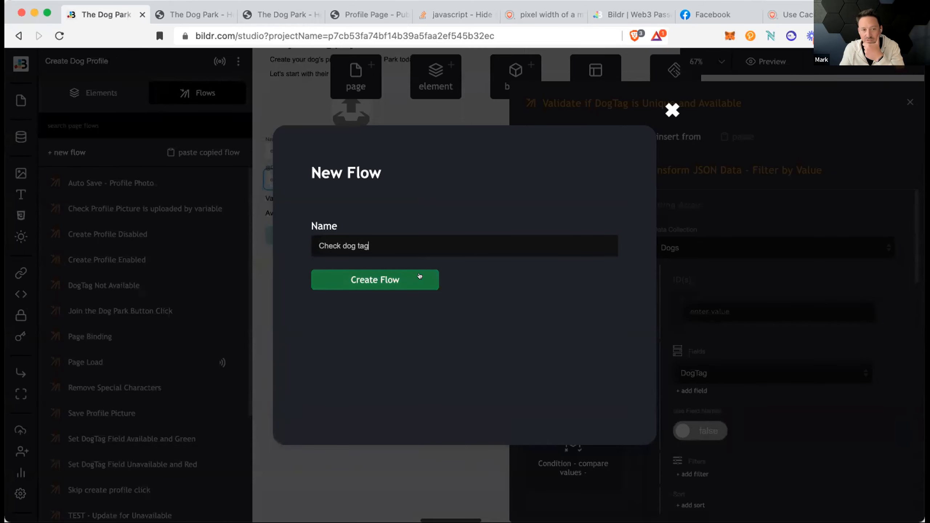
pyautogui.click(419, 279)
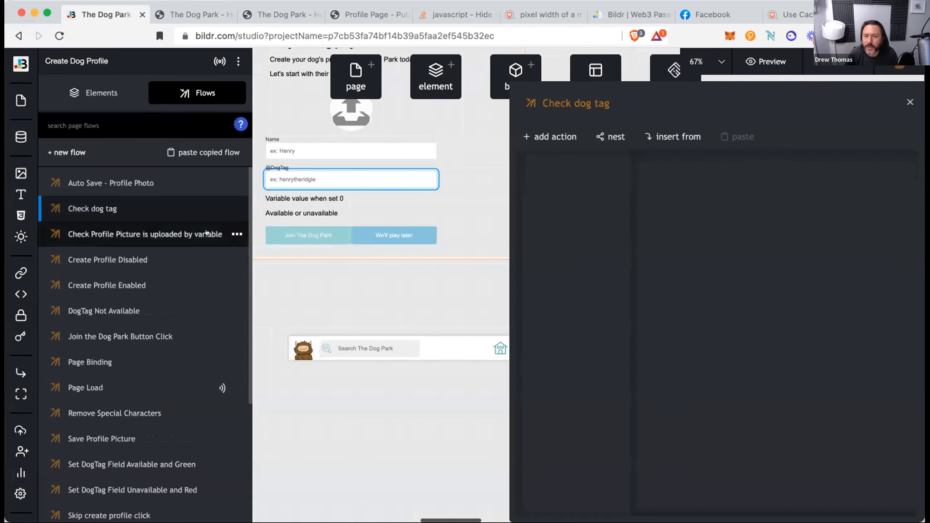
# - Reopen the Validate if DogTag is Unique and Available flow and review where its Filter by Value action stores the response
pyautogui.scroll(-5, 201, 234)
pyautogui.click(167, 485)
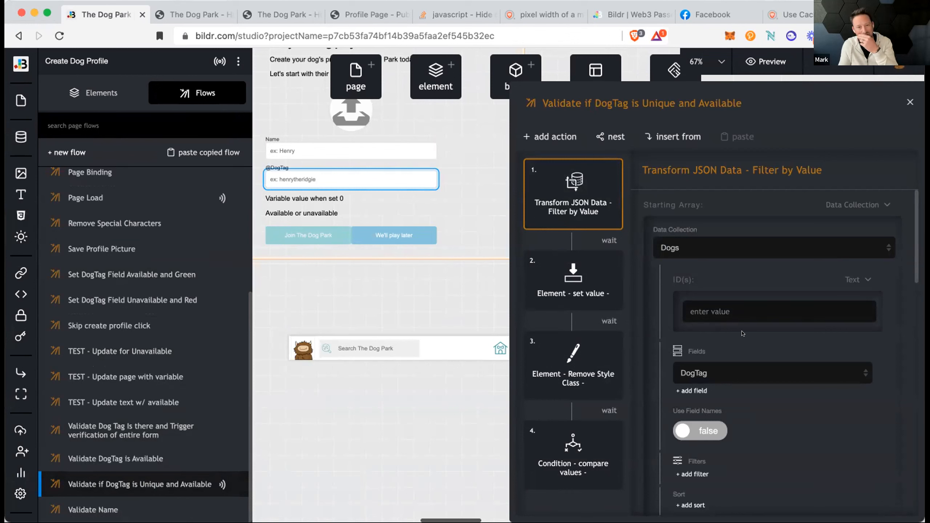
pyautogui.scroll(-10, 752, 366)
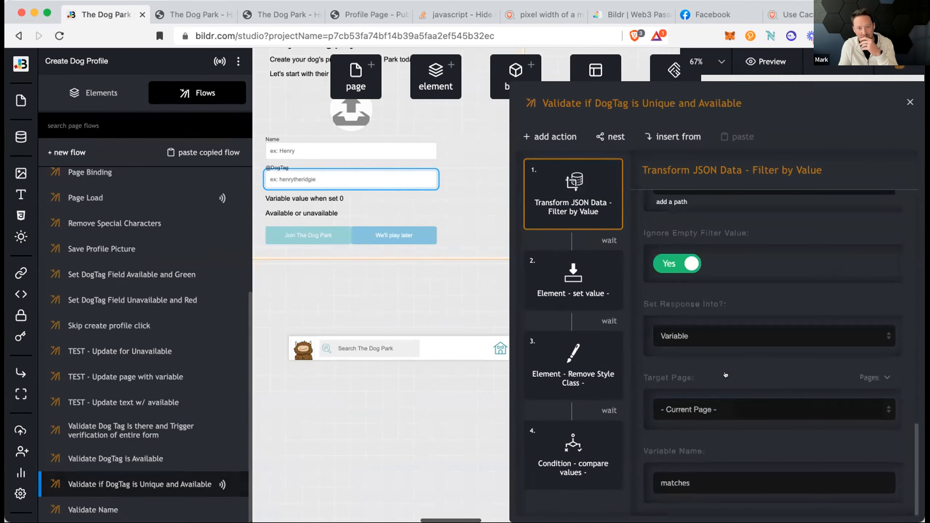
pyautogui.scroll(1, 749, 336)
pyautogui.scroll(-1, 748, 337)
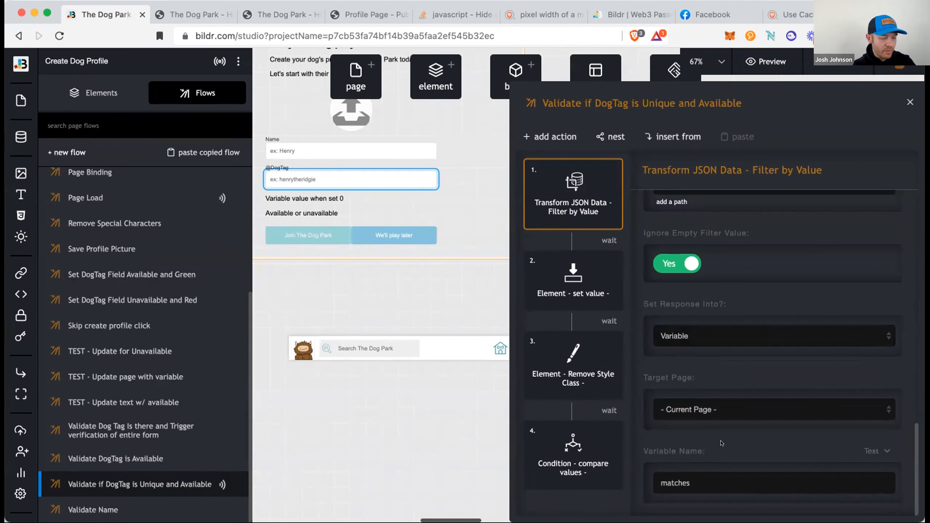
# - Review the Element - set value action, and check the Filter by Value action's collection, starting array property and filter operator
pyautogui.click(574, 276)
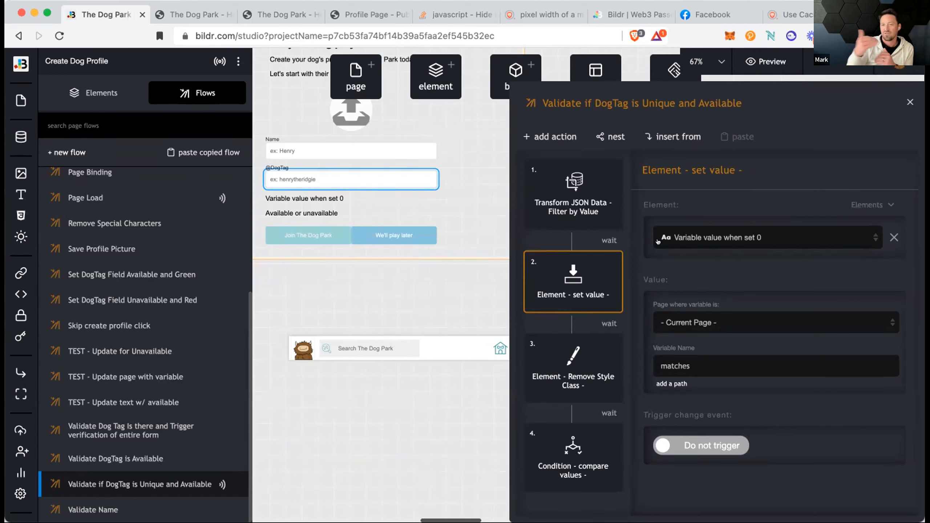
pyautogui.click(583, 204)
pyautogui.scroll(-10, 719, 337)
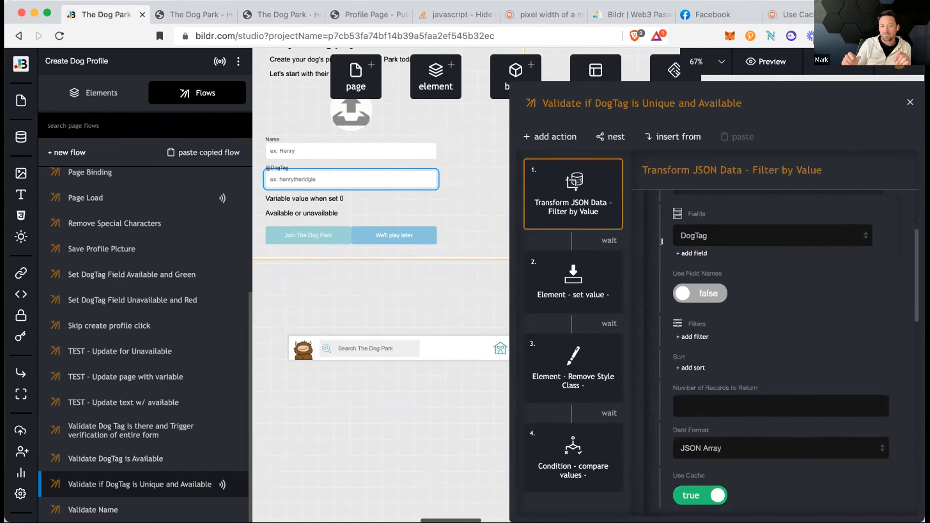
pyautogui.scroll(-1, 724, 352)
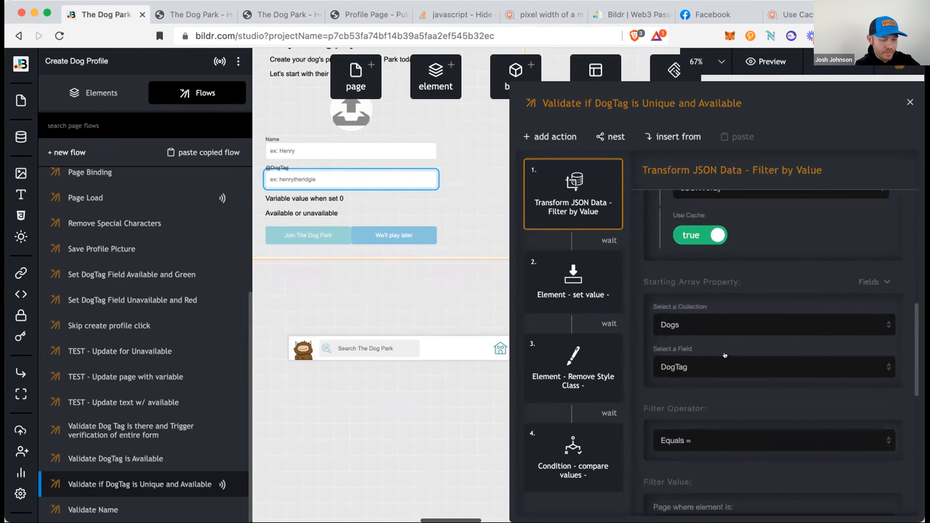
# - Add the path "lenght" to the matches variable that supplies the value in the Element - set value action
pyautogui.click(574, 290)
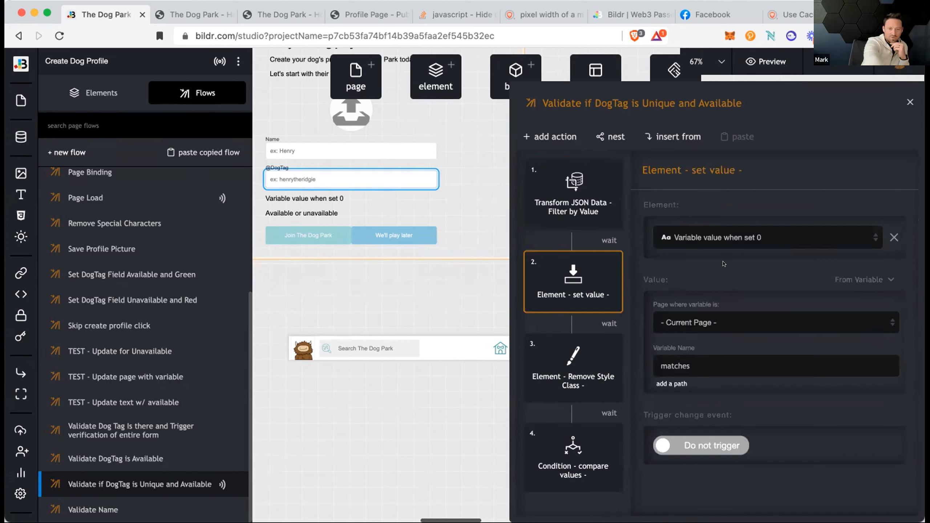
pyautogui.click(672, 384)
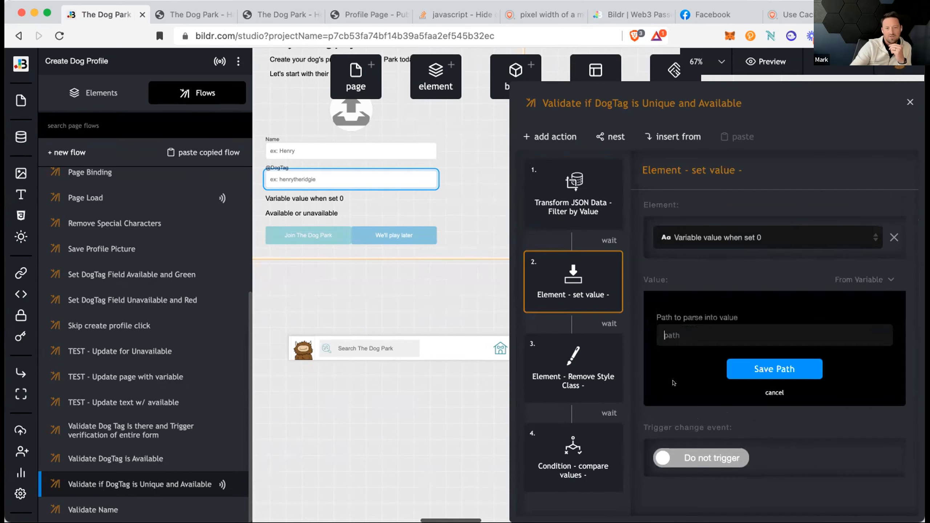
pyautogui.write('link')
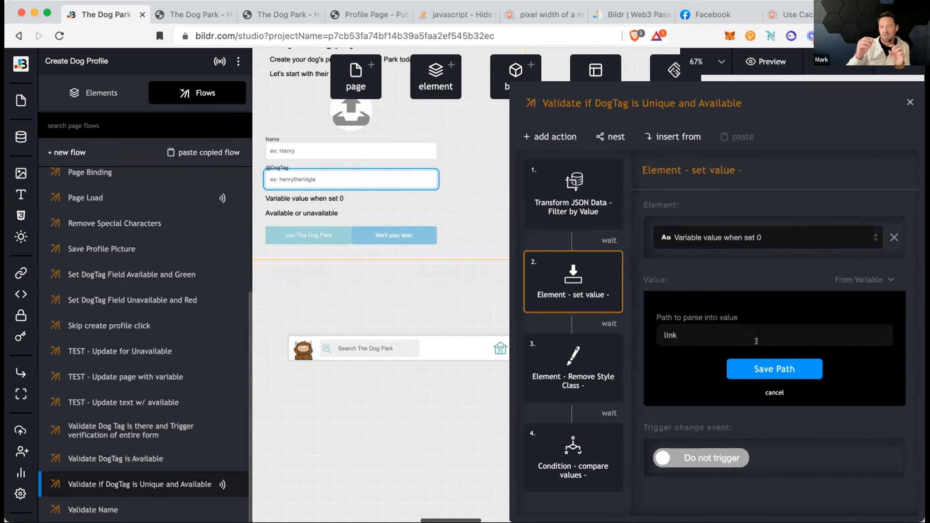
pyautogui.press('BackSpace')
pyautogui.press('BackSpace')
pyautogui.press('BackSpace')
pyautogui.write('enght')
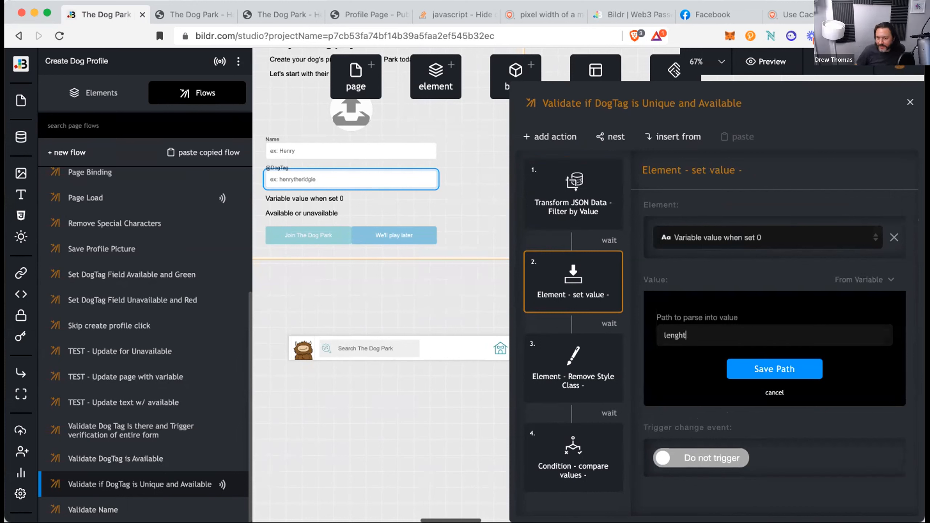
pyautogui.click(753, 362)
pyautogui.click(732, 360)
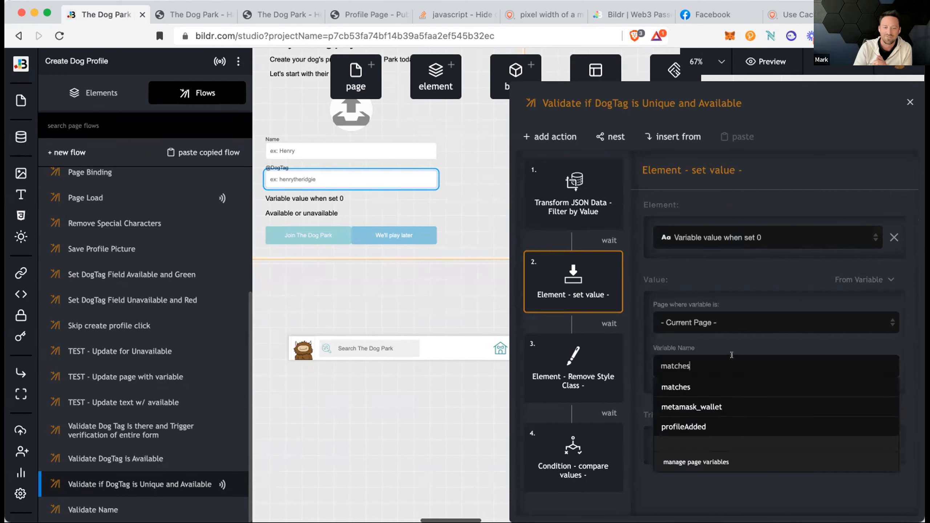
# - Change the path of the matches variable in the Element - set value action to "length()" and save it
pyautogui.click(635, 341)
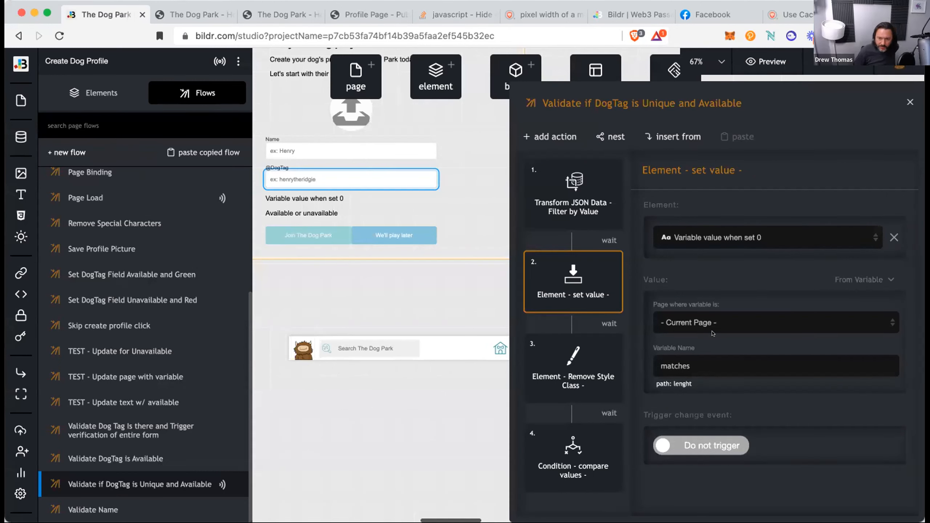
pyautogui.click(684, 384)
pyautogui.press('BackSpace')
pyautogui.press('BackSpace')
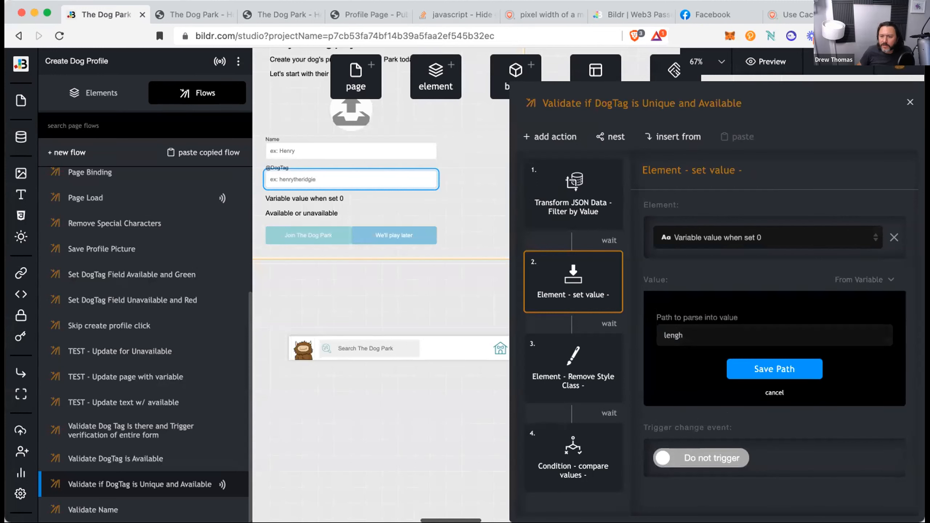
pyautogui.write('th')
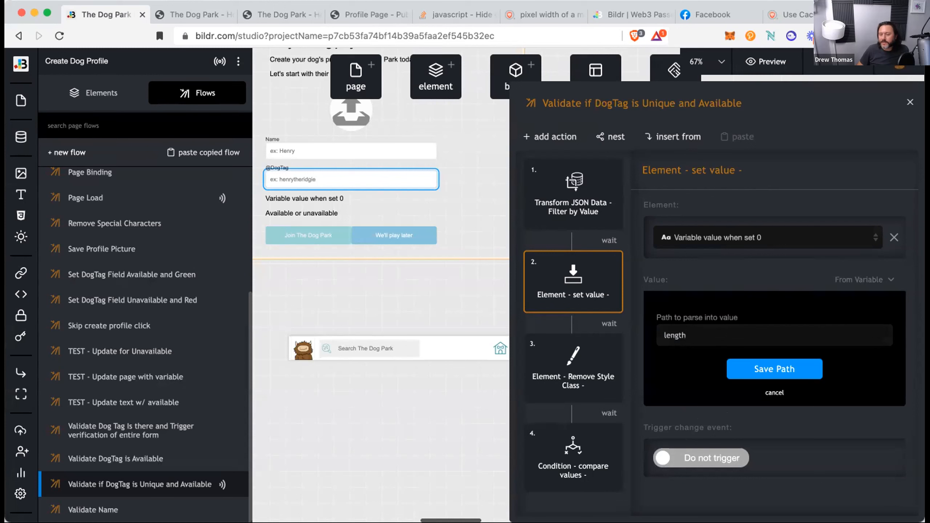
pyautogui.write('()')
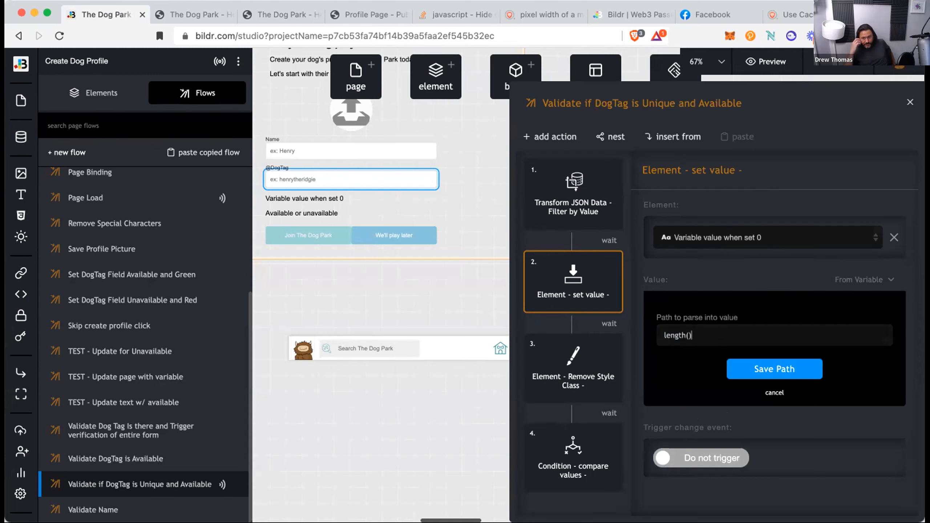
pyautogui.click(739, 360)
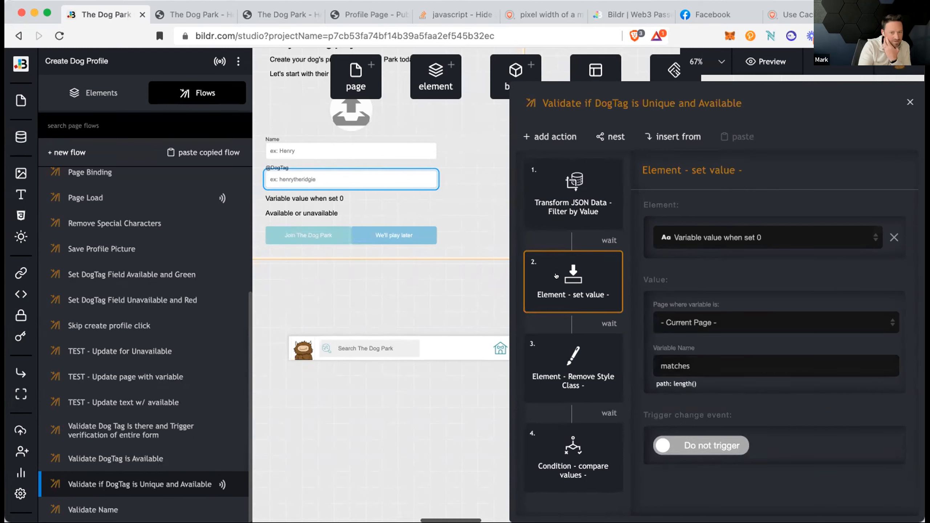
# - Review the flow's Condition - compare values settings and inspect the "Variable value when set 0" text element on the page
pyautogui.click(575, 461)
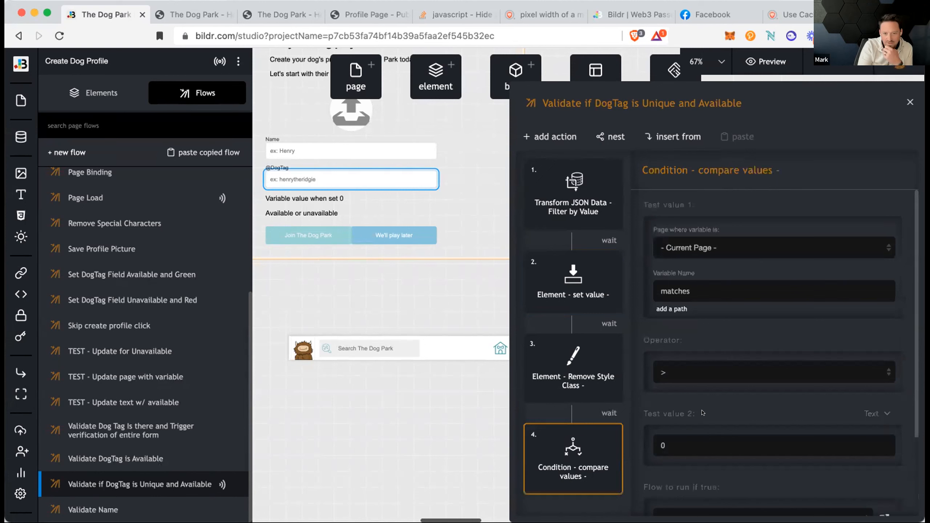
pyautogui.scroll(-2, 716, 368)
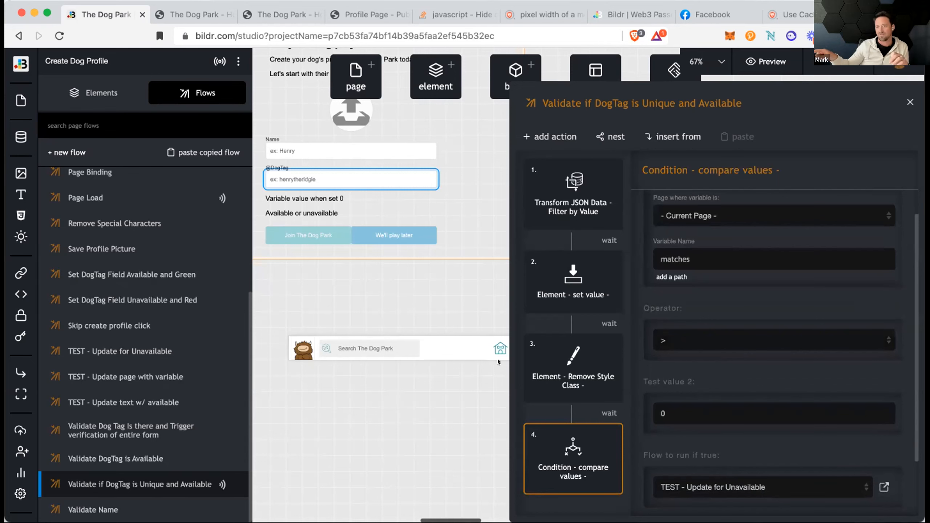
pyautogui.click(334, 200)
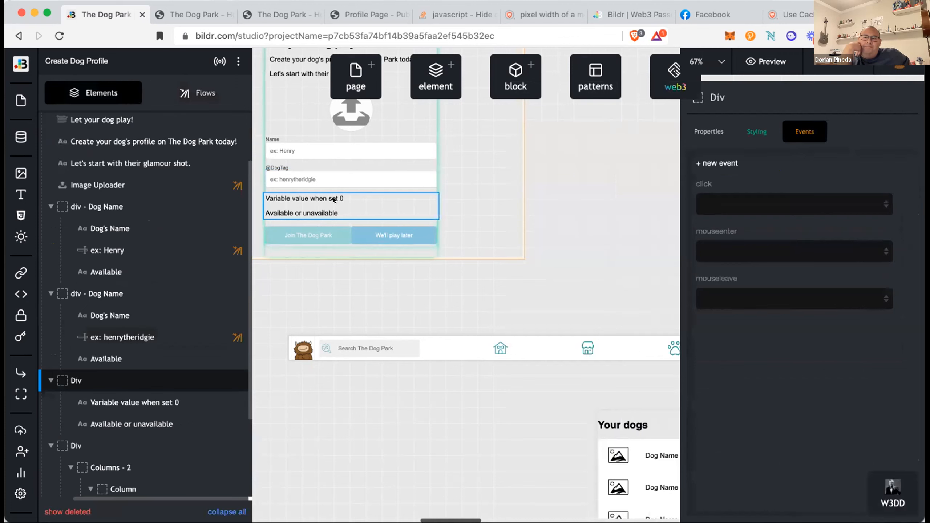
pyautogui.scroll(5, 334, 201)
pyautogui.hscroll(-4, 471, 302)
pyautogui.hscroll(2, 471, 303)
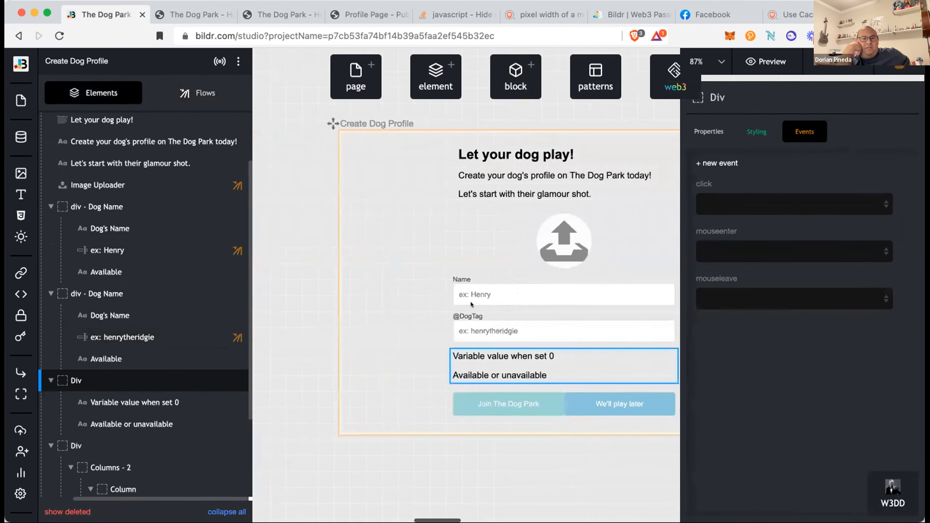
pyautogui.hscroll(2, 513, 362)
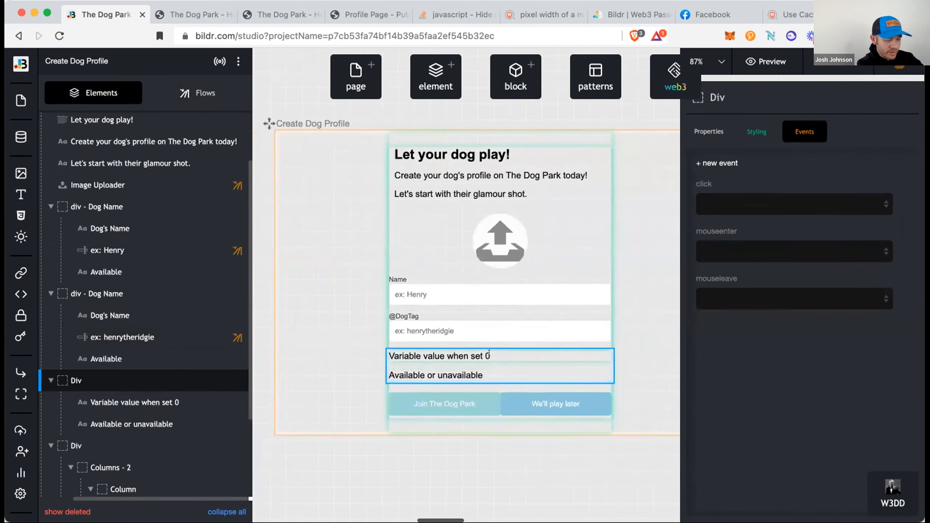
pyautogui.click(489, 355)
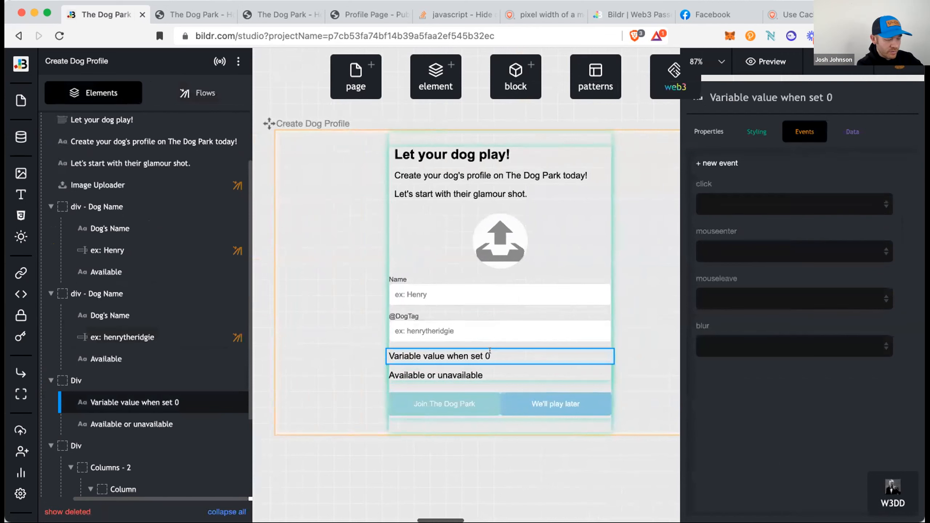
pyautogui.scroll(2, 490, 351)
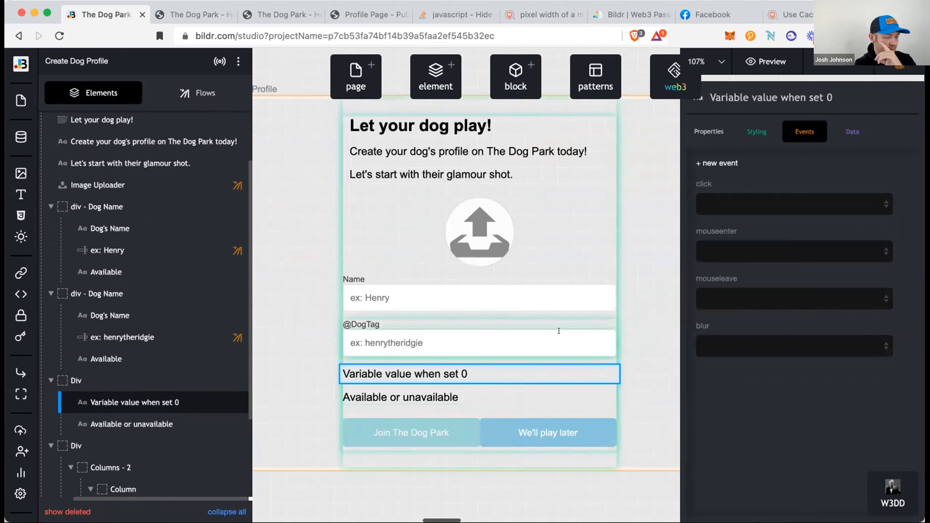
pyautogui.click(502, 346)
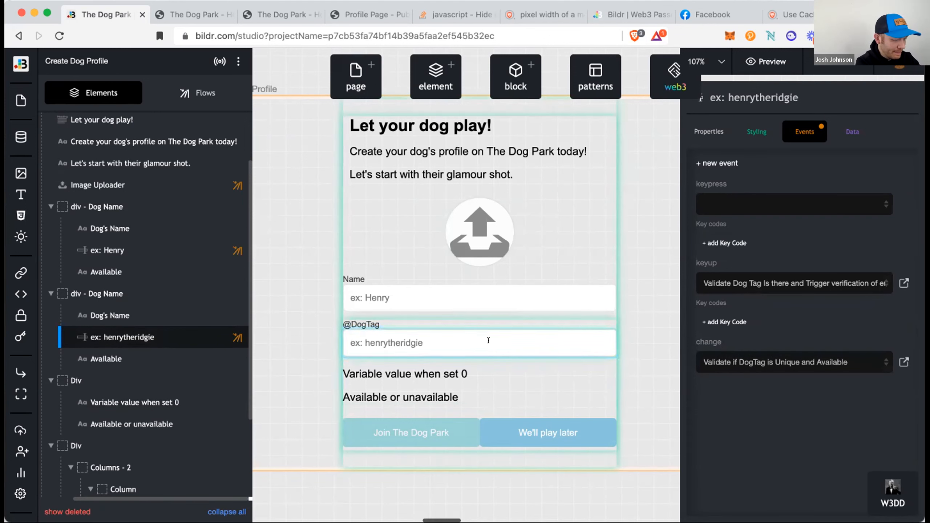
pyautogui.moveTo(144, 343)
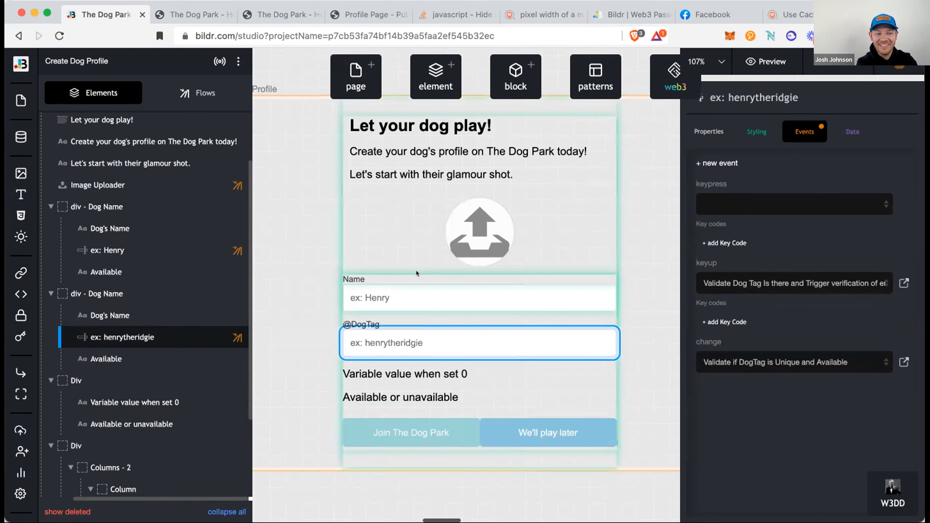
pyautogui.hscroll(1, 542, 233)
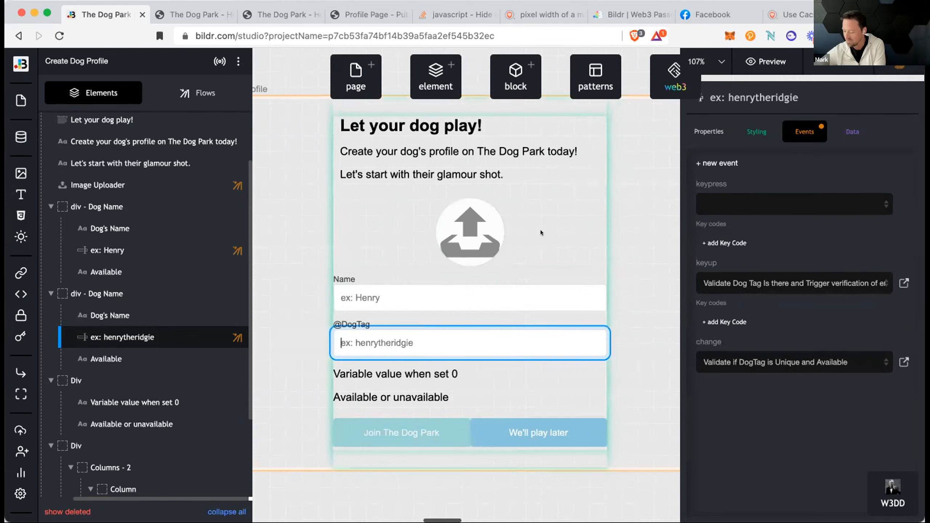
pyautogui.hscroll(5, 541, 229)
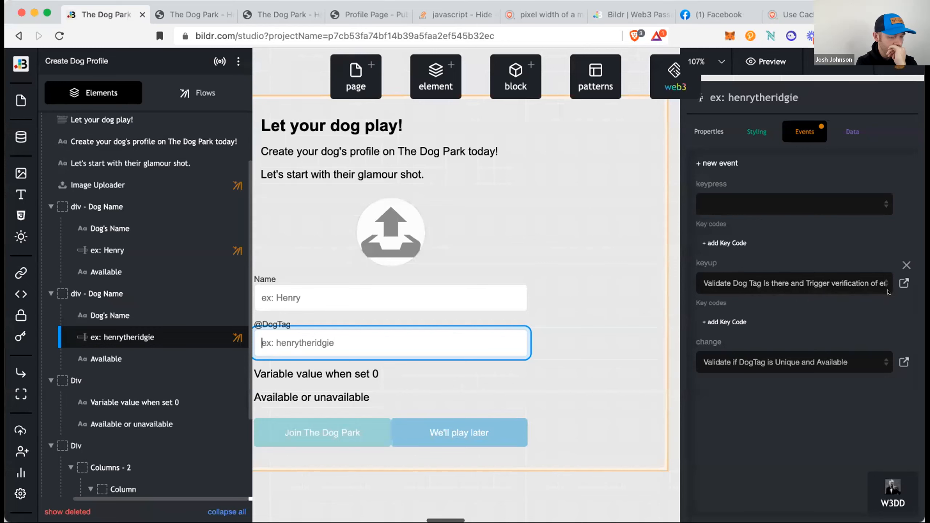
pyautogui.click(905, 282)
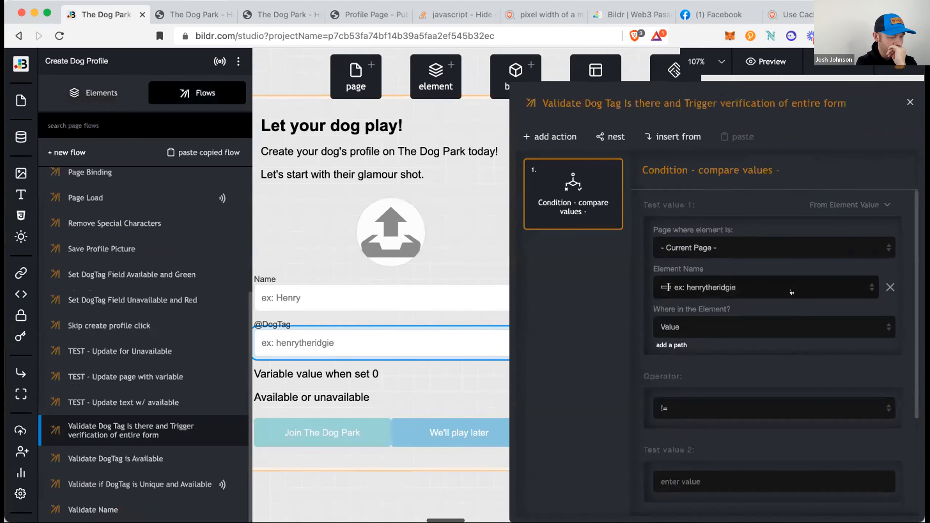
pyautogui.scroll(-5, 767, 304)
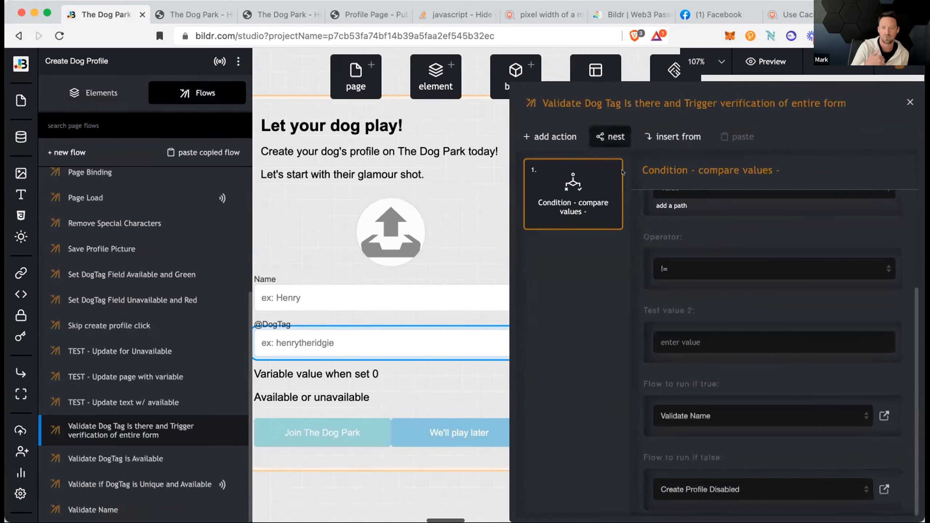
pyautogui.click(550, 136)
pyautogui.write('speci')
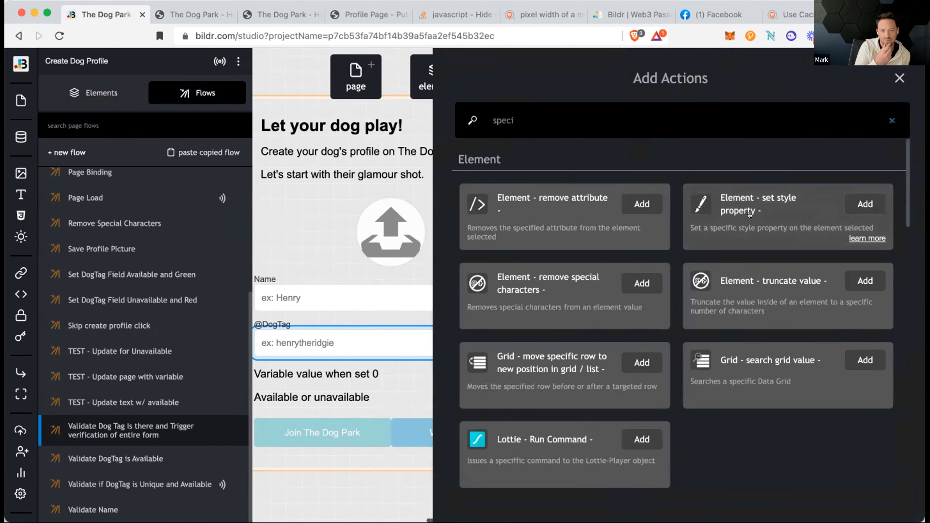
pyautogui.write('al')
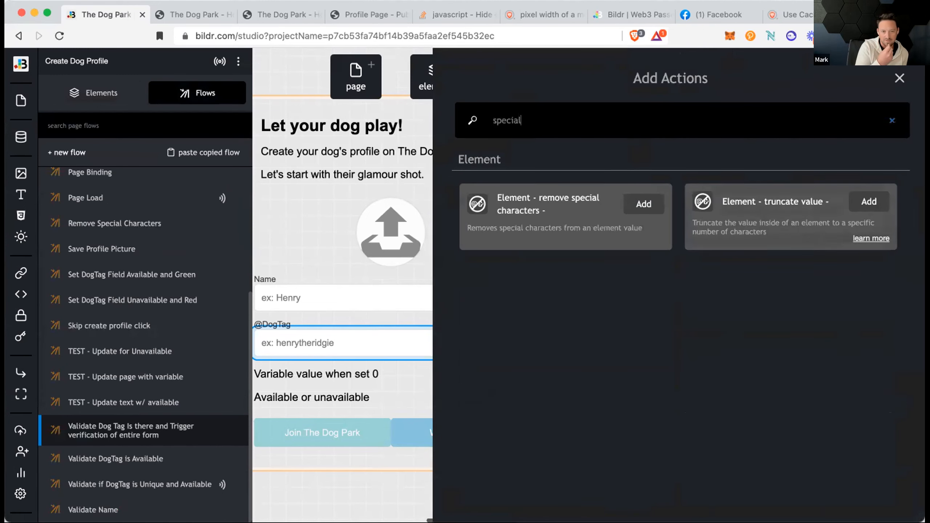
pyautogui.click(638, 201)
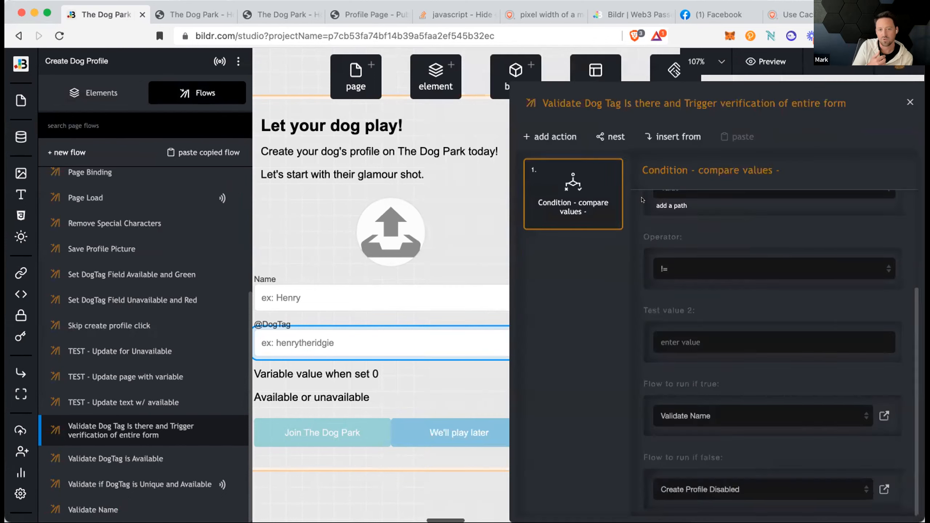
pyautogui.click(712, 238)
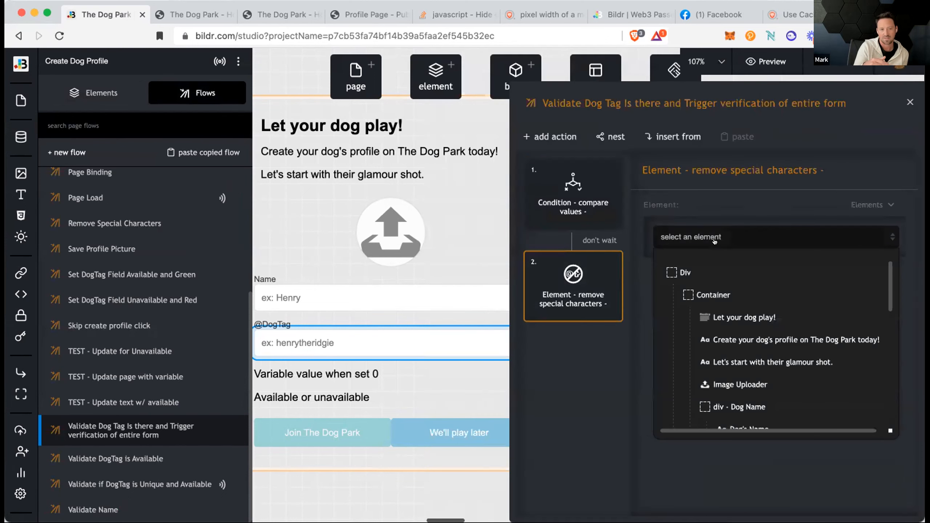
pyautogui.click(623, 281)
pyautogui.click(716, 236)
pyautogui.scroll(-10, 730, 356)
pyautogui.scroll(5, 760, 324)
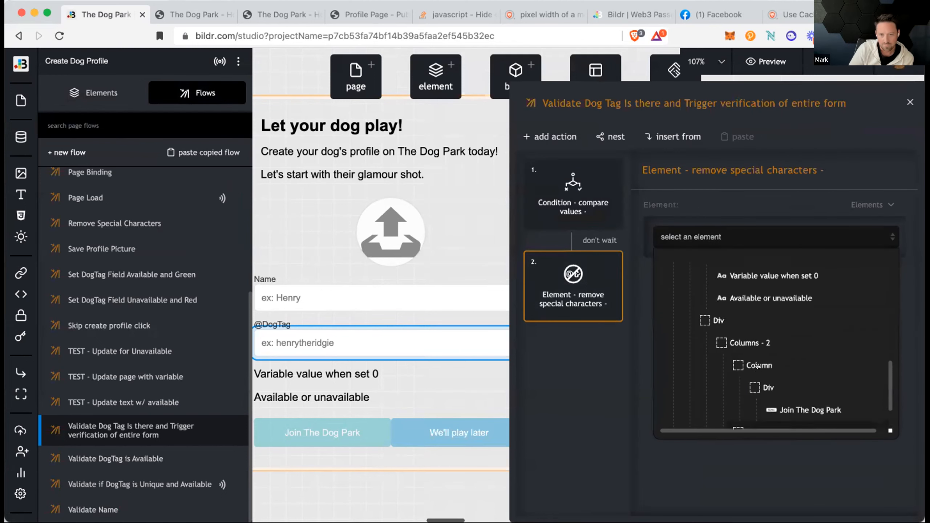
pyautogui.click(747, 298)
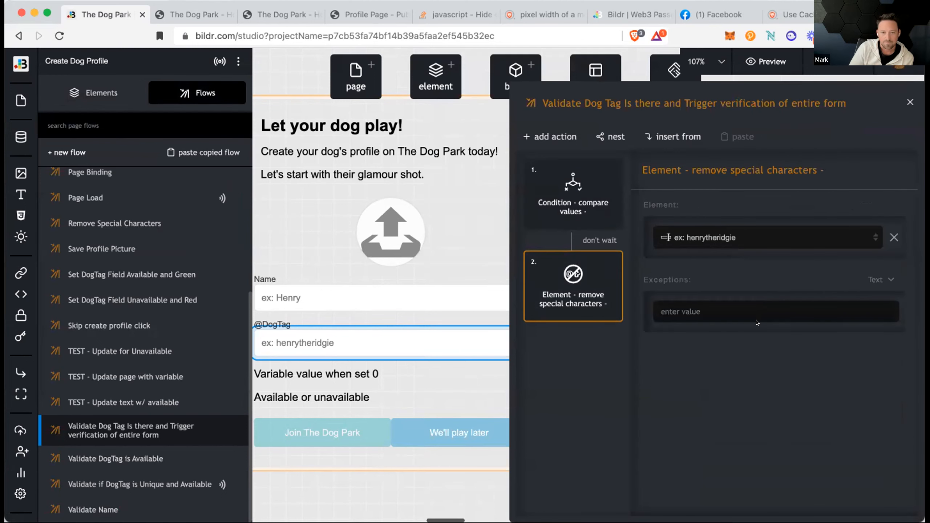
pyautogui.click(746, 303)
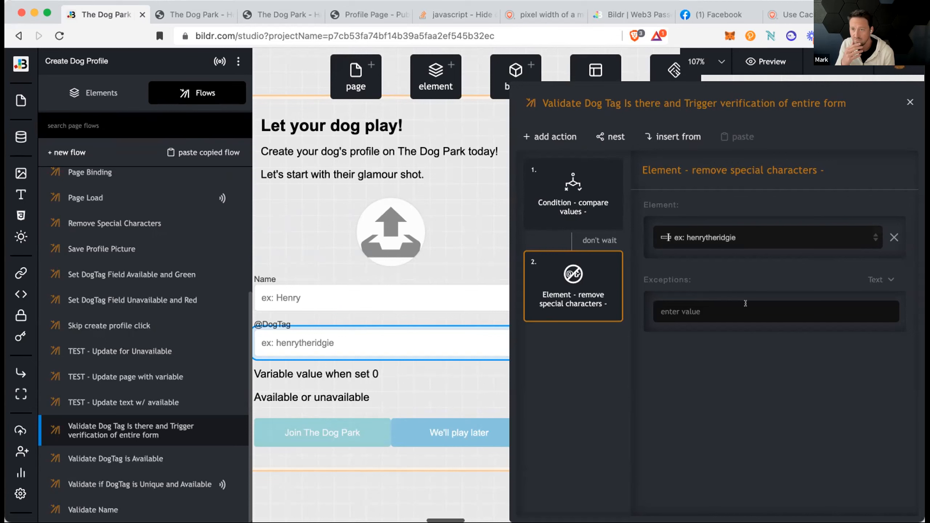
pyautogui.write('_')
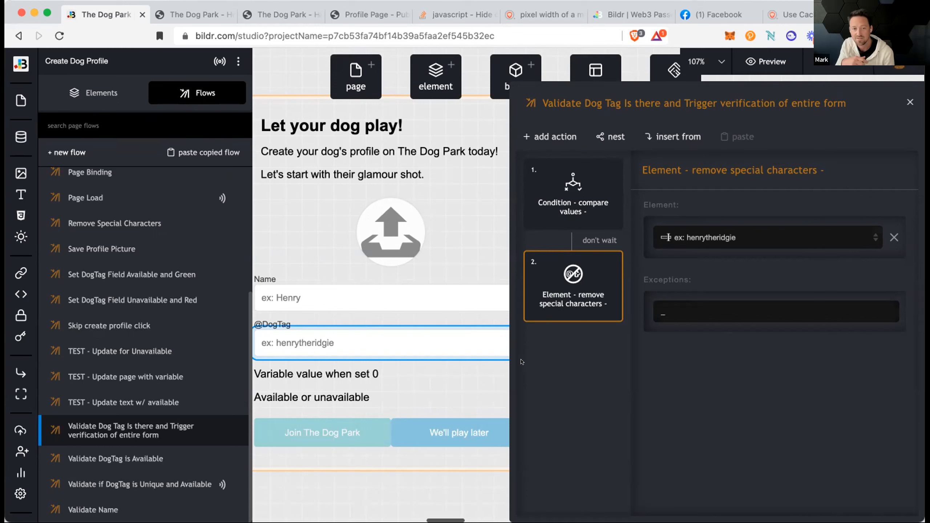
pyautogui.click(413, 333)
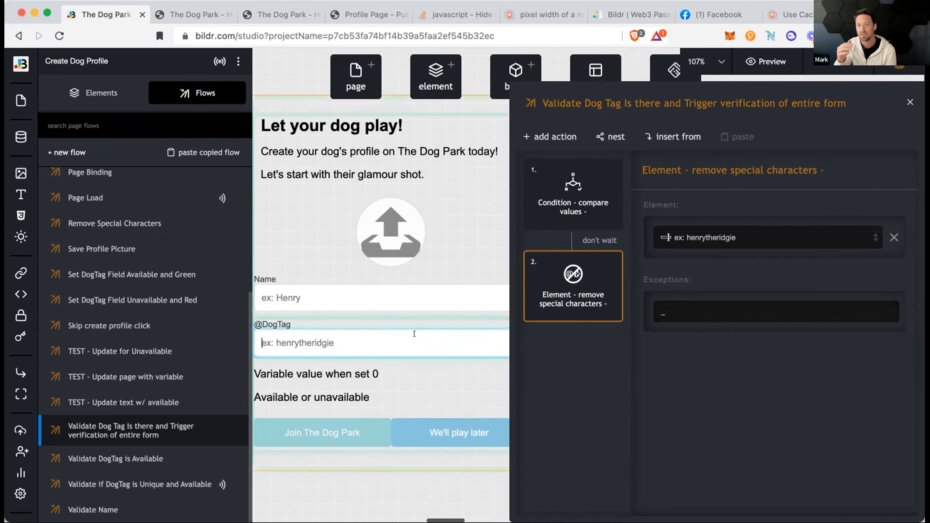
pyautogui.hscroll(2, 393, 274)
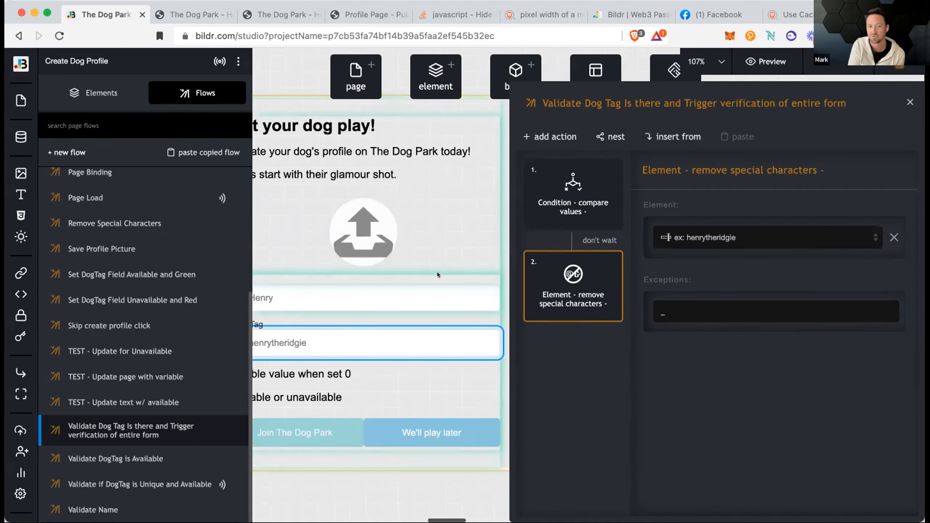
pyautogui.hscroll(-2, 438, 278)
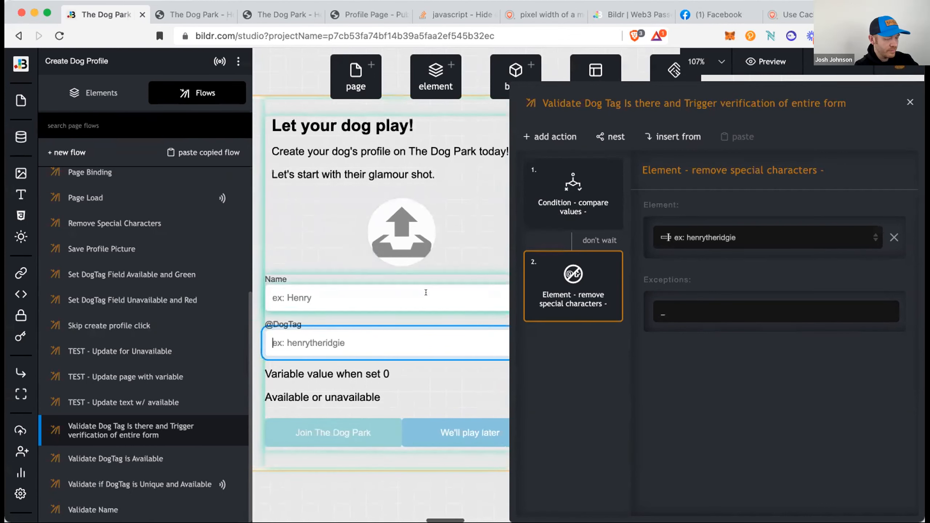
pyautogui.hscroll(-1, 426, 292)
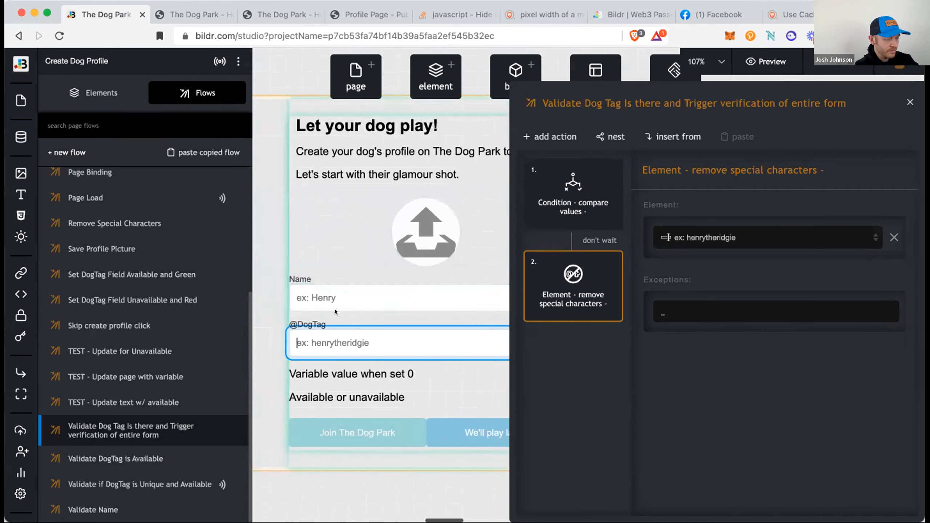